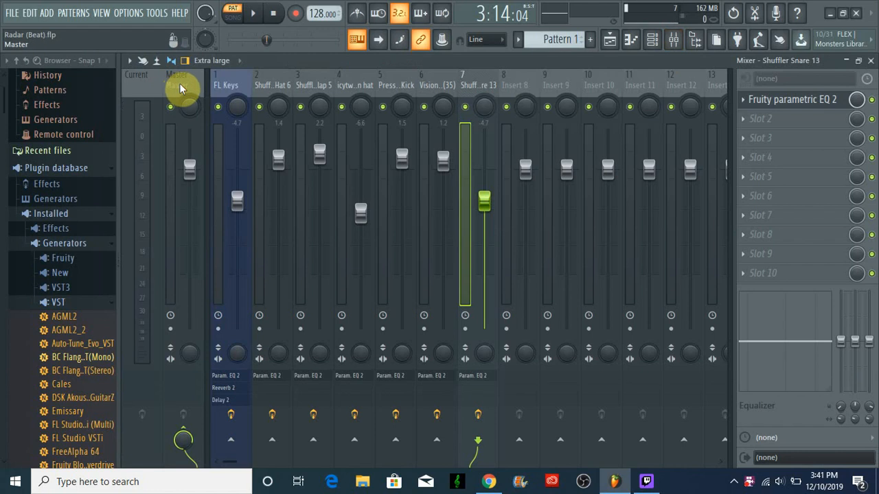
- Select the mixer's Master track and bring up the playlist and the channel rack
{"action": "left_click", "coordinate": [179, 83]}
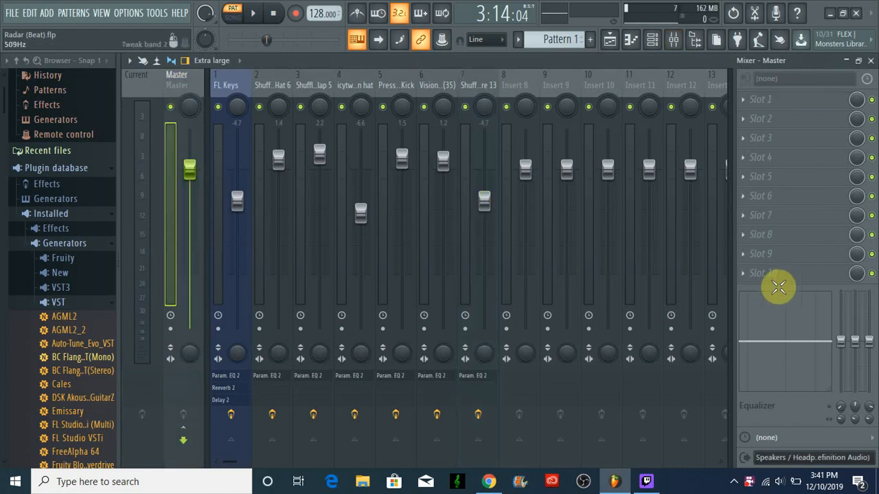
{"action": "left_click", "coordinate": [610, 39]}
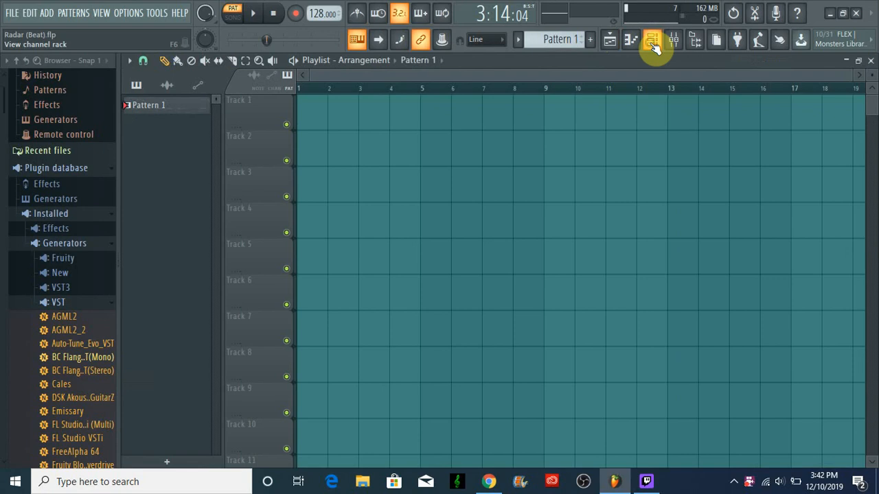
{"action": "left_click", "coordinate": [652, 40]}
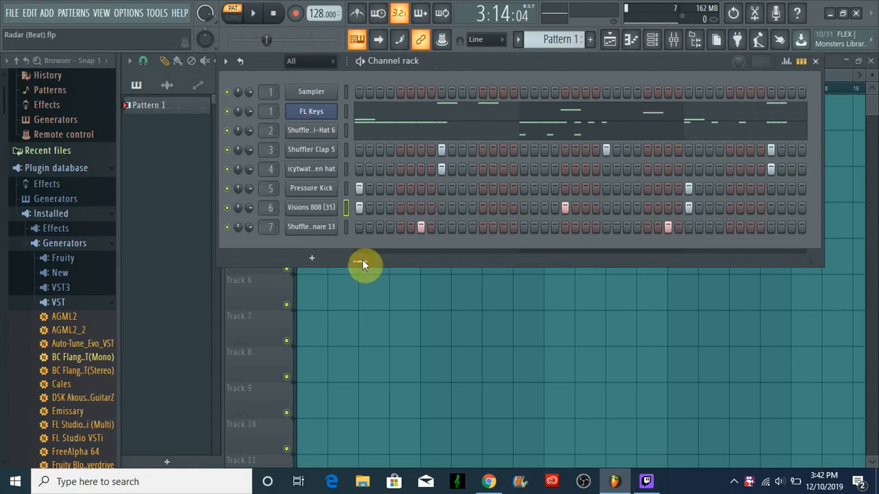
- Play back Pattern 1 with all channels active, stop it and return the song position to the start
{"action": "left_click_drag", "start_coordinate": [363, 261], "coordinate": [317, 262]}
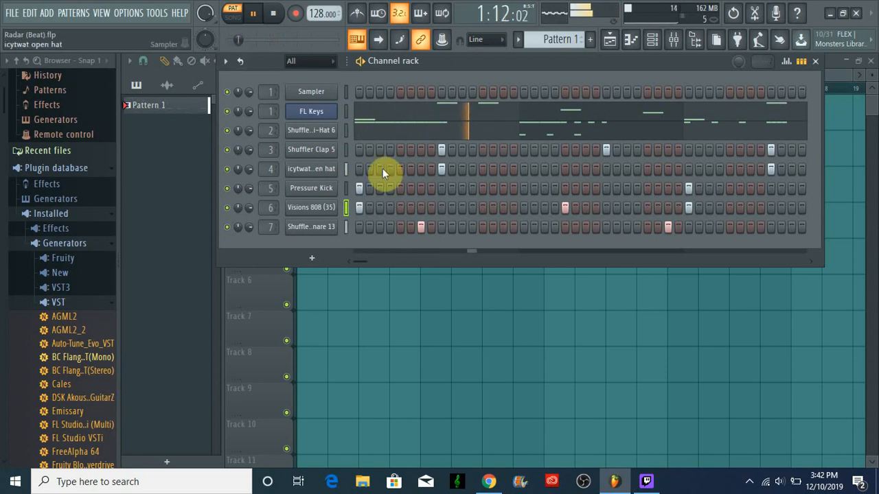
{"action": "mouse_move", "coordinate": [364, 258]}
{"action": "left_mouse_down"}
{"action": "mouse_move", "coordinate": [392, 262]}
{"action": "mouse_move", "coordinate": [353, 256]}
{"action": "left_mouse_up"}
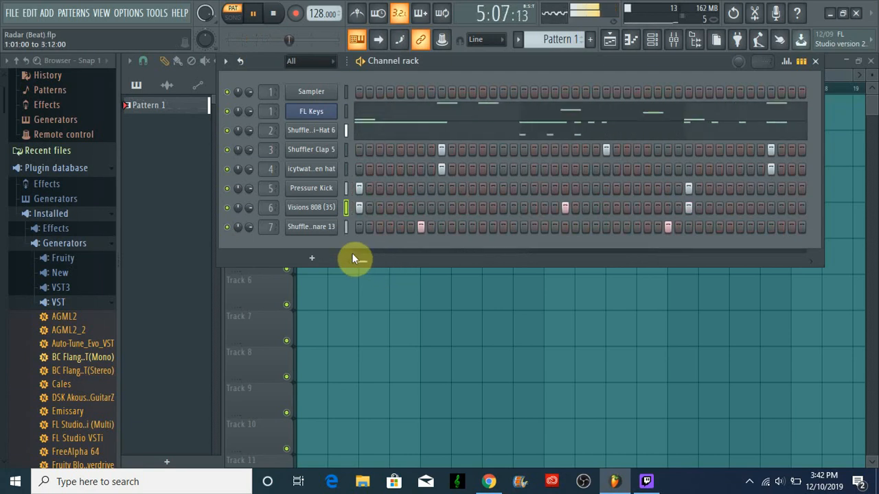
{"action": "left_click", "coordinate": [253, 14]}
{"action": "left_click_drag", "start_coordinate": [296, 40], "coordinate": [229, 40]}
- Open the Pressure Kick channel's notes in the piano roll with the whole pattern in view
{"action": "left_click", "coordinate": [312, 193]}
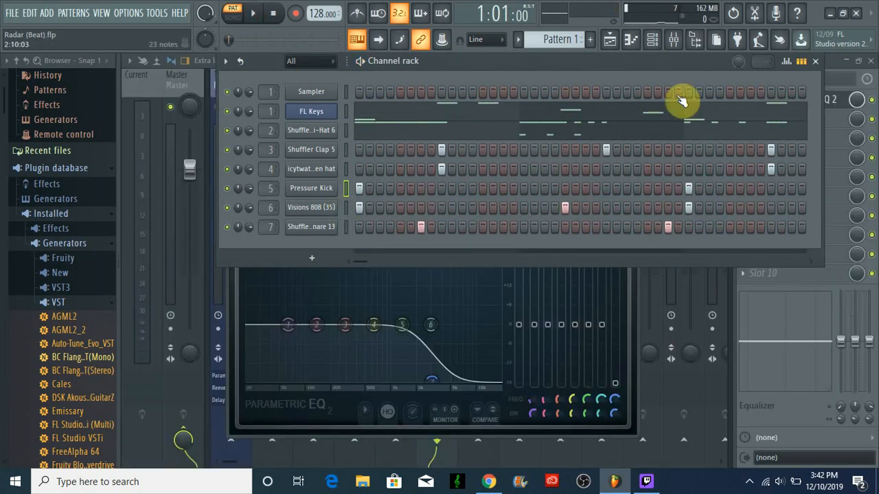
{"action": "left_click", "coordinate": [617, 48]}
{"action": "left_click_drag", "start_coordinate": [687, 131], "coordinate": [790, 182]}
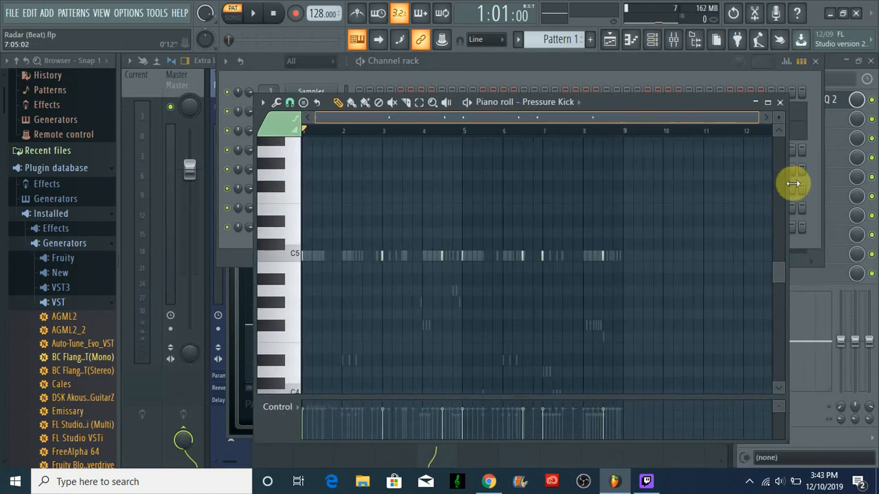
- Select all the Pressure Kick notes and duplicate them directly after the existing eight bars
{"action": "left_click", "coordinate": [419, 102]}
{"action": "left_click_drag", "start_coordinate": [600, 305], "coordinate": [182, 184]}
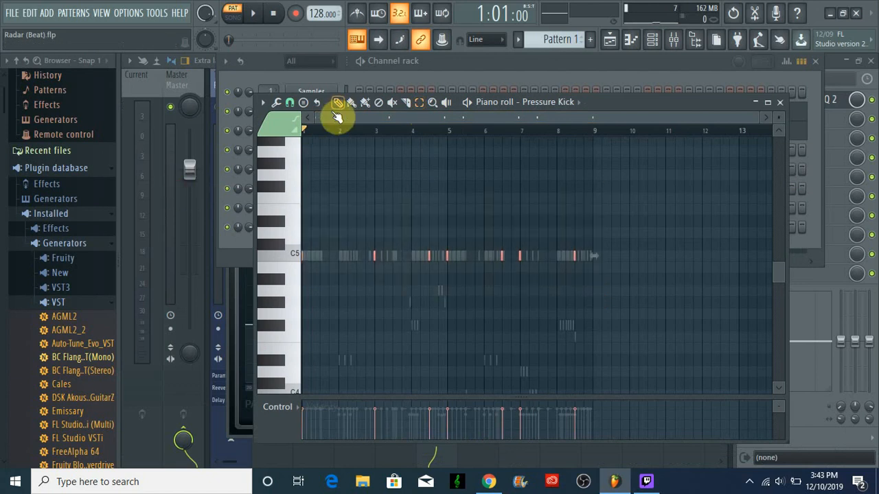
{"action": "key", "text": "ctrl+b"}
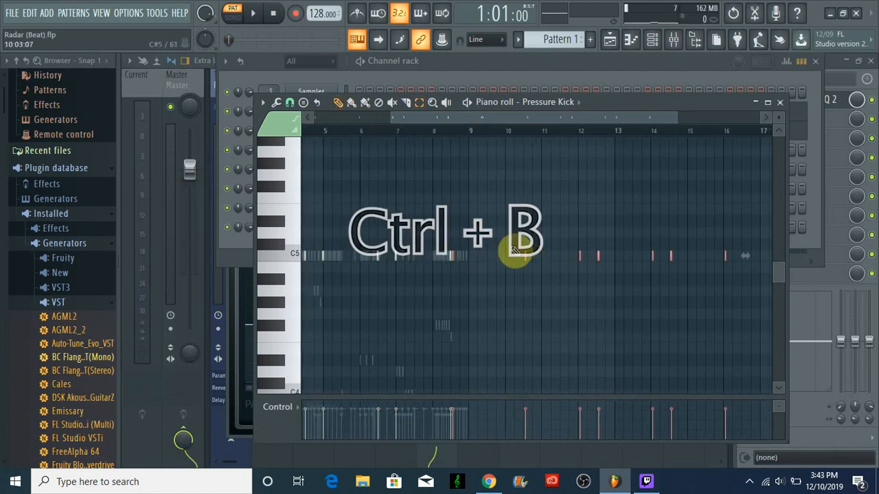
{"action": "mouse_move", "coordinate": [525, 255]}
{"action": "left_mouse_down"}
{"action": "mouse_move", "coordinate": [388, 261]}
{"action": "mouse_move", "coordinate": [177, 240]}
{"action": "mouse_move", "coordinate": [165, 245]}
{"action": "mouse_move", "coordinate": [182, 249]}
{"action": "mouse_move", "coordinate": [178, 261]}
{"action": "left_mouse_up"}
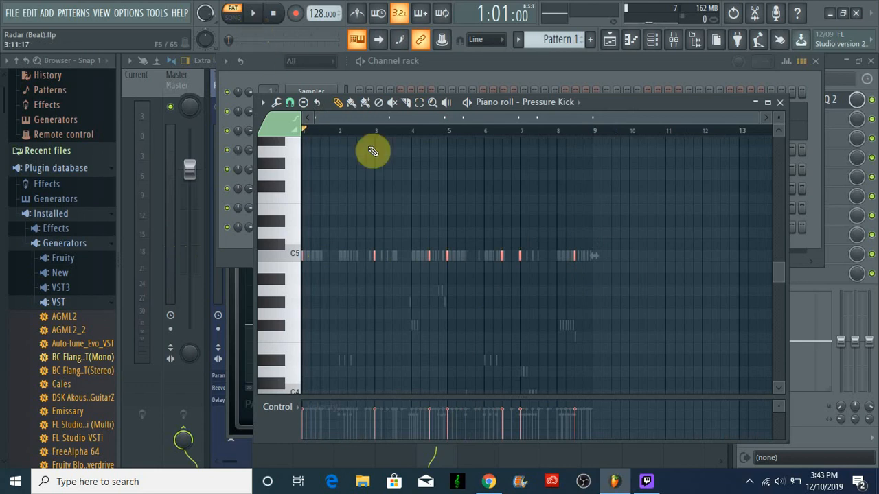
- Mute the FL Keys, hi-hat, clap, open hat and snare channels in the channel rack, leaving the kick and 808 on
{"action": "left_click", "coordinate": [243, 252]}
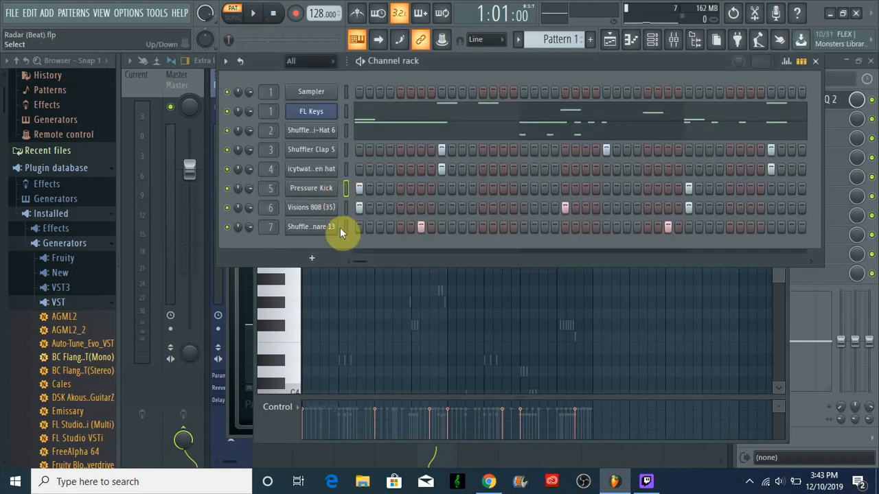
{"action": "left_click", "coordinate": [228, 111]}
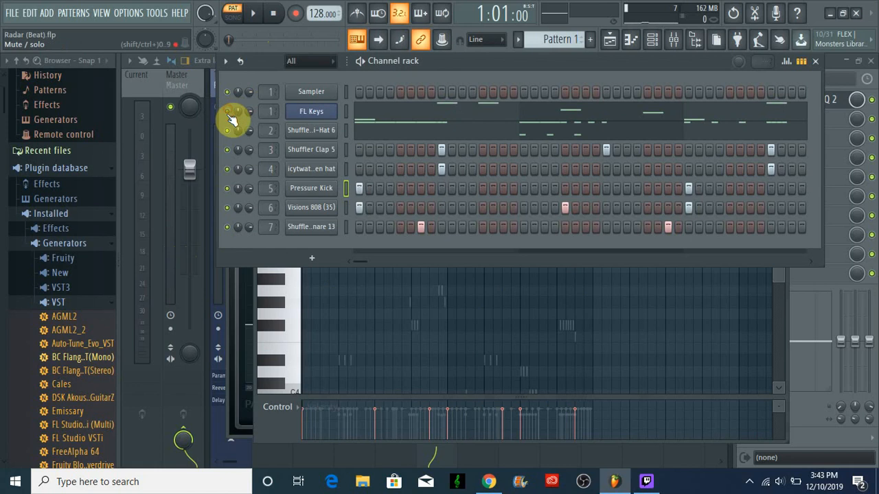
{"action": "left_click", "coordinate": [226, 148]}
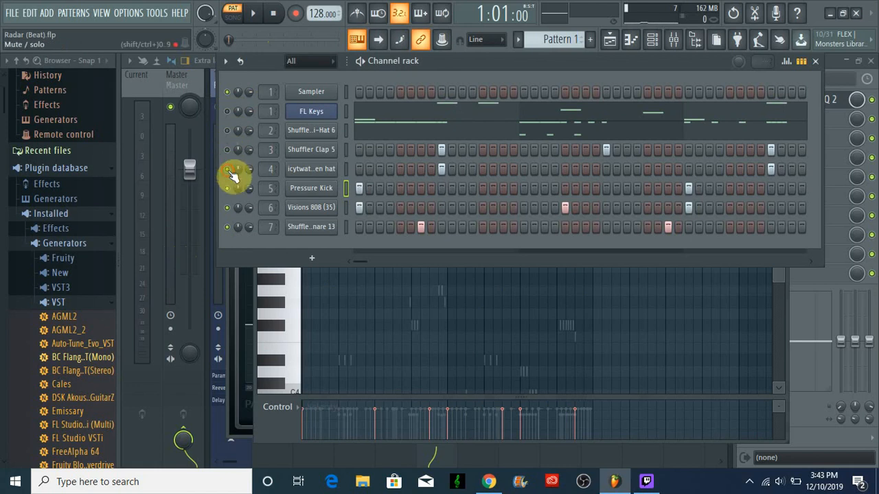
{"action": "left_click", "coordinate": [230, 211]}
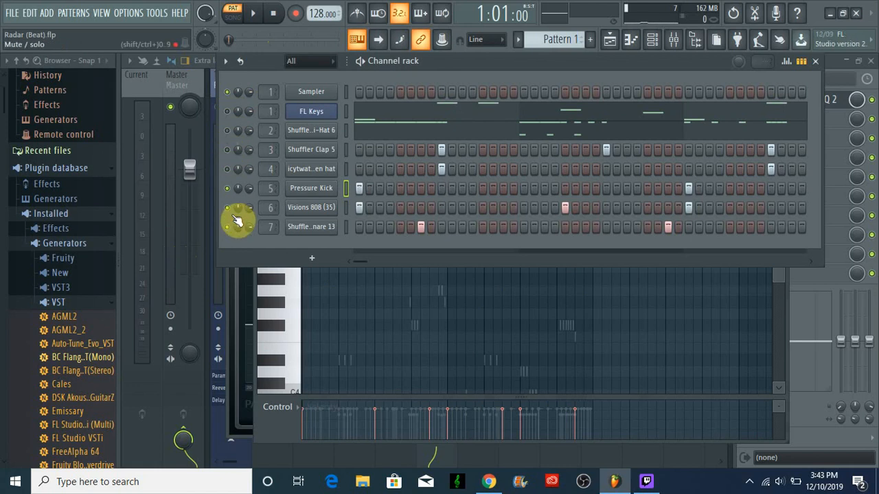
- Open the Pressure Kick sample's settings and audition its waveform several times
{"action": "left_click", "coordinate": [322, 193]}
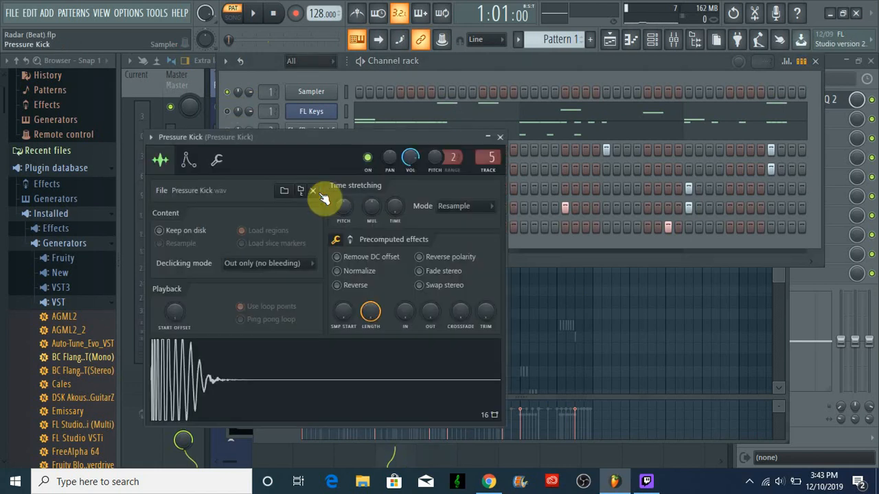
{"action": "left_click", "coordinate": [191, 371]}
{"action": "left_click", "coordinate": [191, 371]}
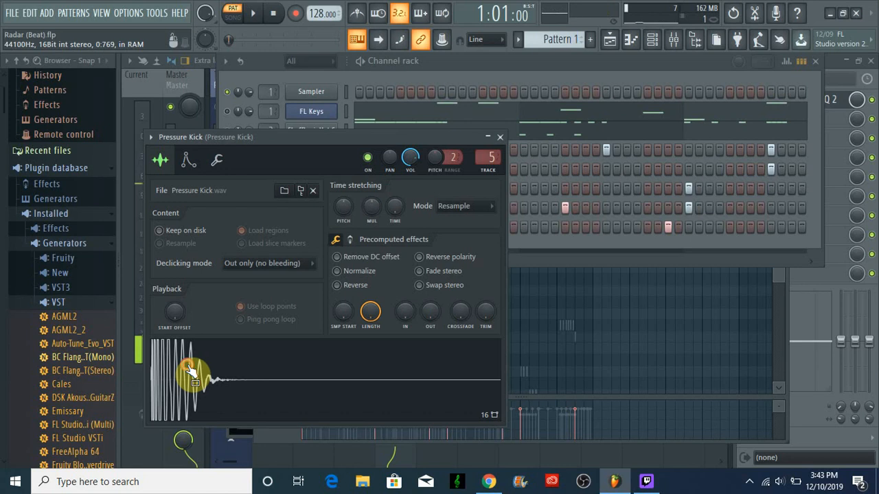
{"action": "left_click", "coordinate": [190, 371]}
{"action": "left_click", "coordinate": [491, 59]}
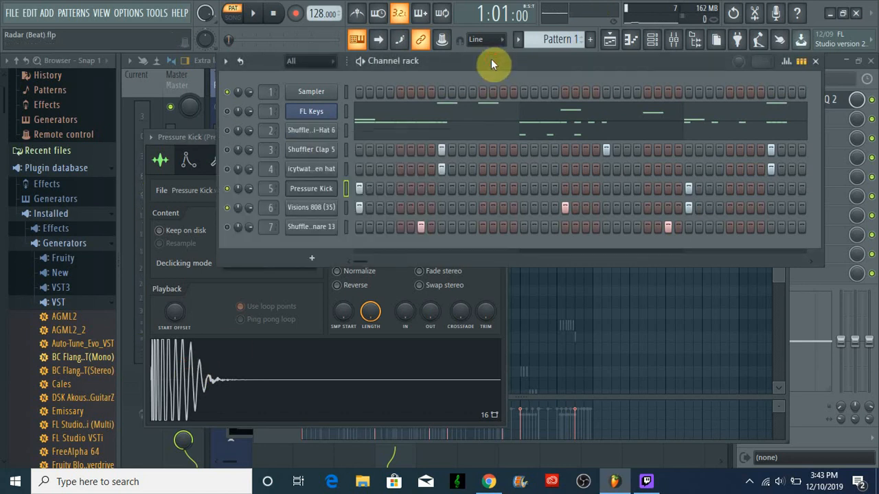
- Play Pattern 1 with only the kick and 808 audible, stop it and return to the start
{"action": "left_click", "coordinate": [261, 20]}
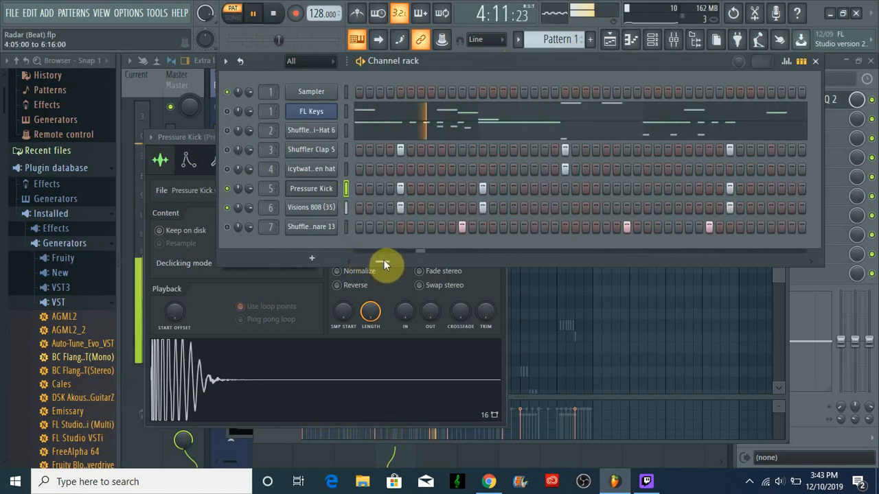
{"action": "left_click", "coordinate": [253, 13]}
{"action": "left_click", "coordinate": [233, 43]}
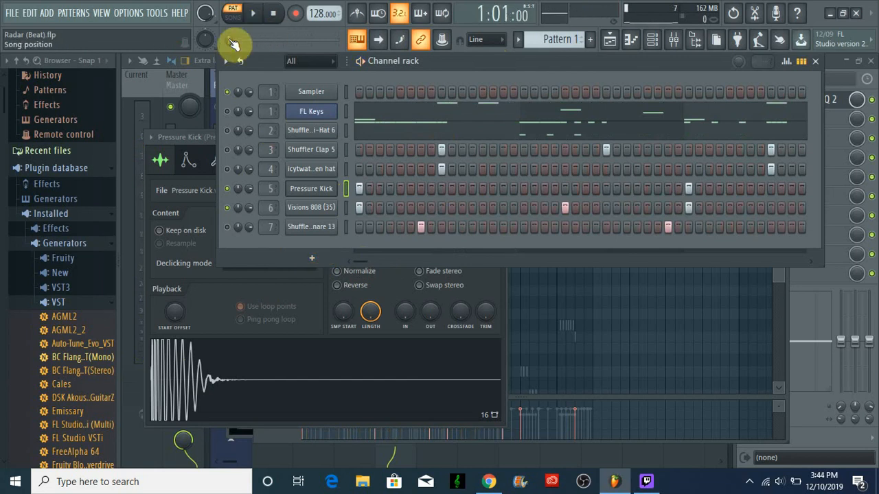
- Open the Pressure Kick notes in a maximized piano roll and set the playhead to the pattern's start
{"action": "left_click", "coordinate": [630, 39]}
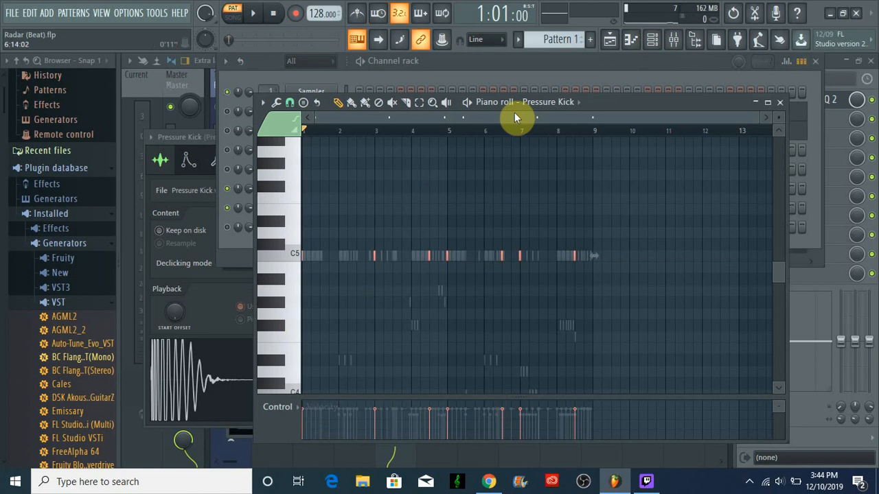
{"action": "left_click_drag", "start_coordinate": [610, 106], "coordinate": [569, 58]}
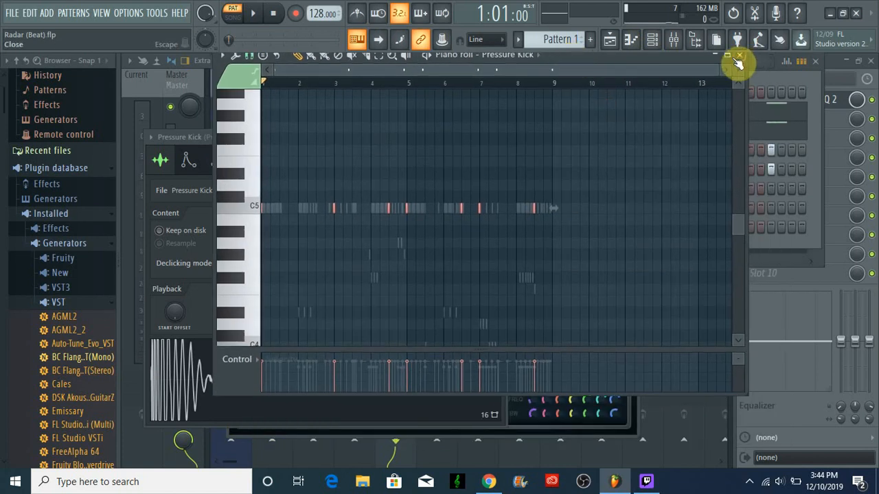
{"action": "left_click", "coordinate": [727, 57]}
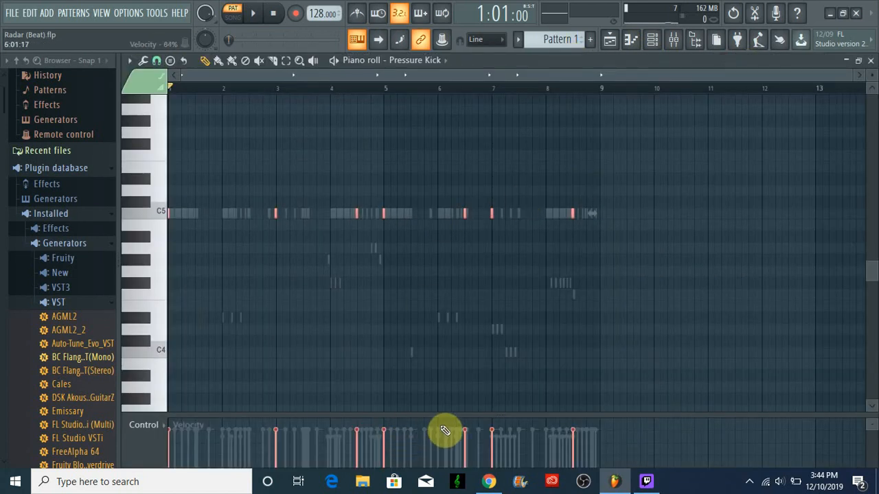
{"action": "left_click", "coordinate": [478, 86]}
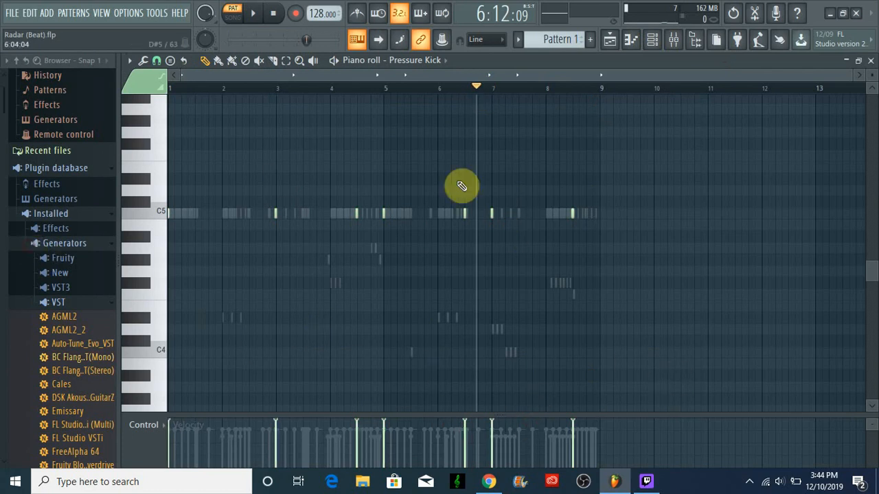
{"action": "left_click", "coordinate": [186, 89]}
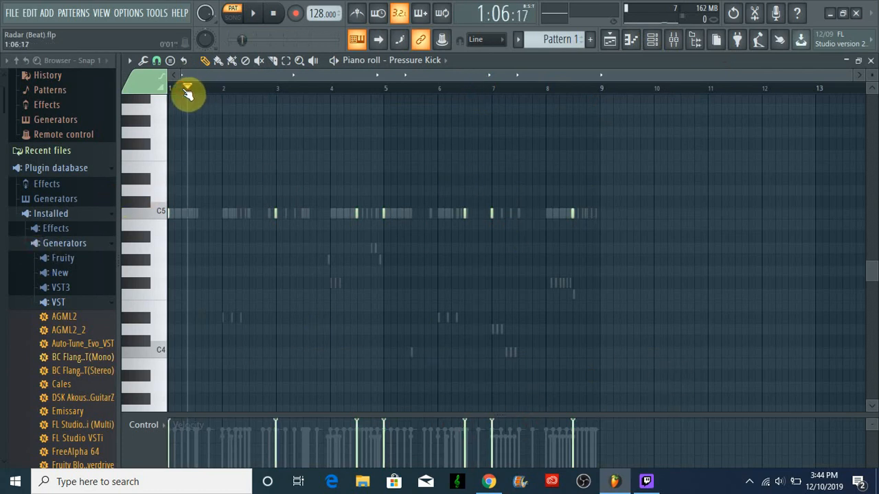
{"action": "left_click_drag", "start_coordinate": [188, 93], "coordinate": [74, 94]}
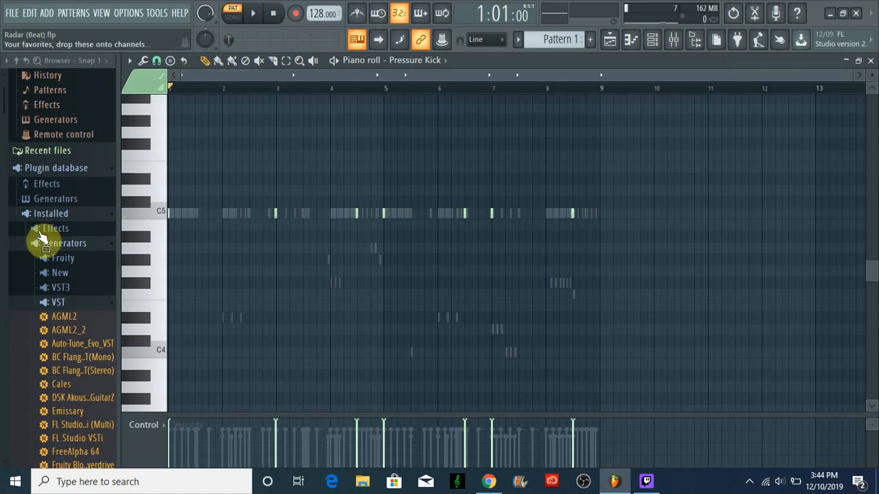
- Undo the velocity edits and the note deselection on the Pressure Kick notes
{"action": "left_click", "coordinate": [12, 15]}
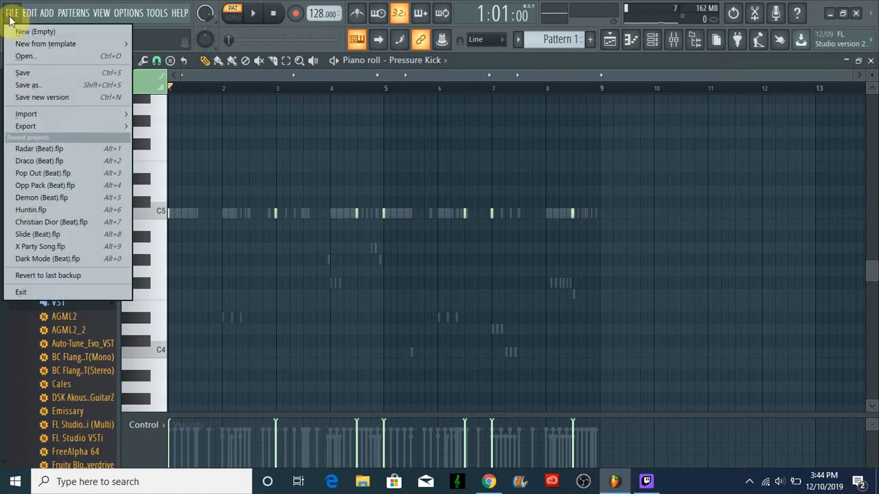
{"action": "mouse_move", "coordinate": [40, 12]}
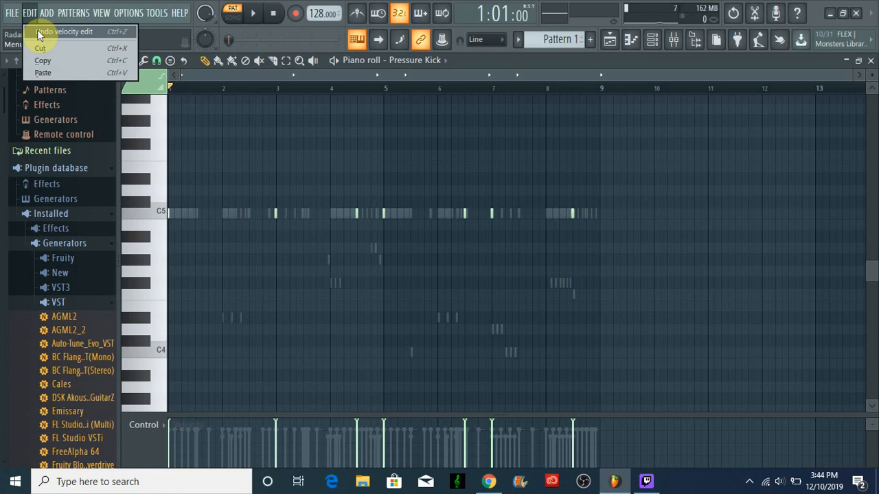
{"action": "left_click", "coordinate": [38, 31]}
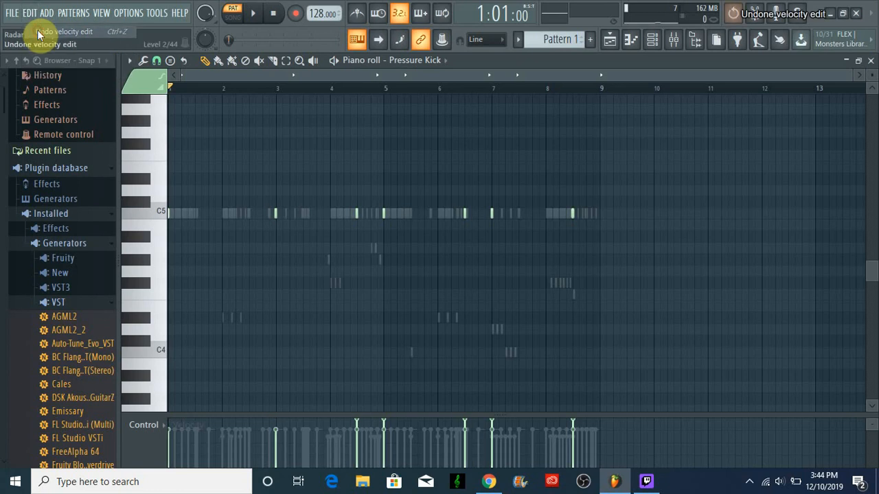
{"action": "left_click", "coordinate": [31, 15]}
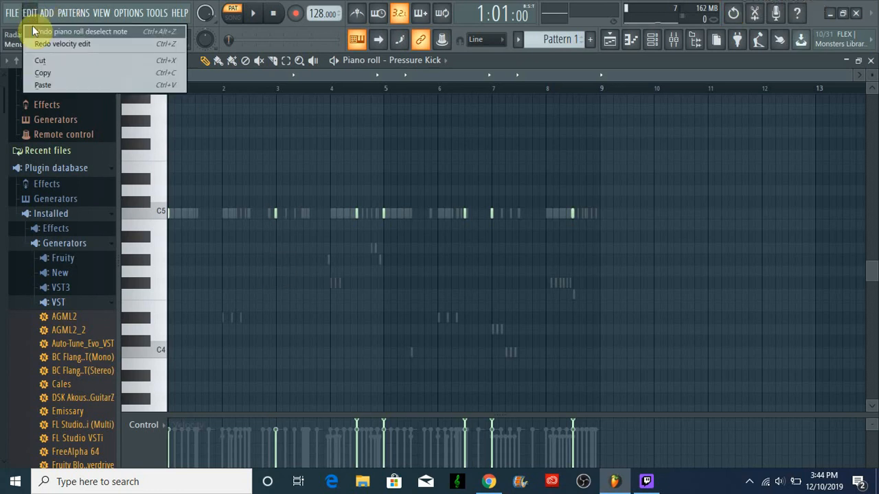
{"action": "left_click", "coordinate": [36, 27]}
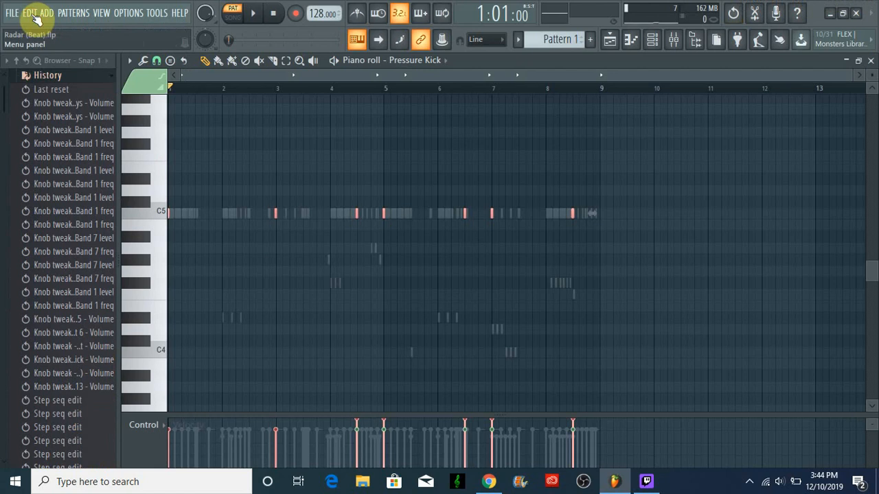
{"action": "left_click", "coordinate": [30, 13]}
{"action": "left_click", "coordinate": [33, 28]}
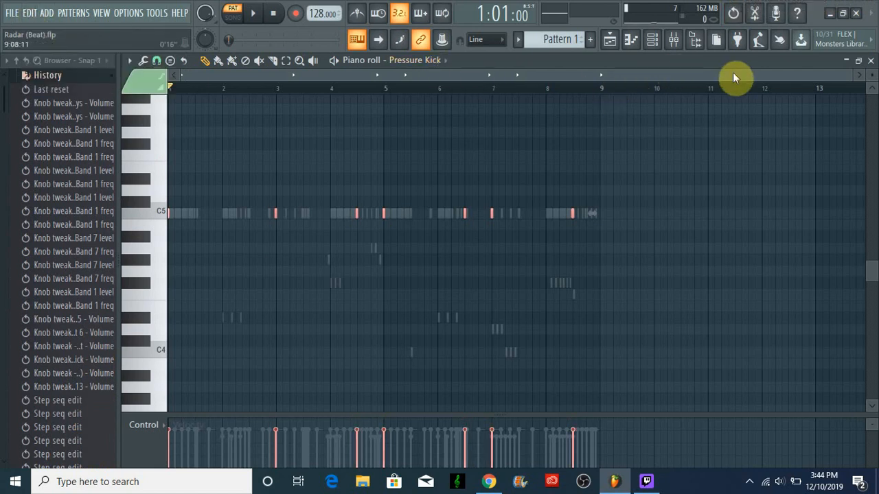
- Select the Visions 808 (35) channel and show its notes in the piano roll with the full pattern in view
{"action": "key", "text": "F6"}
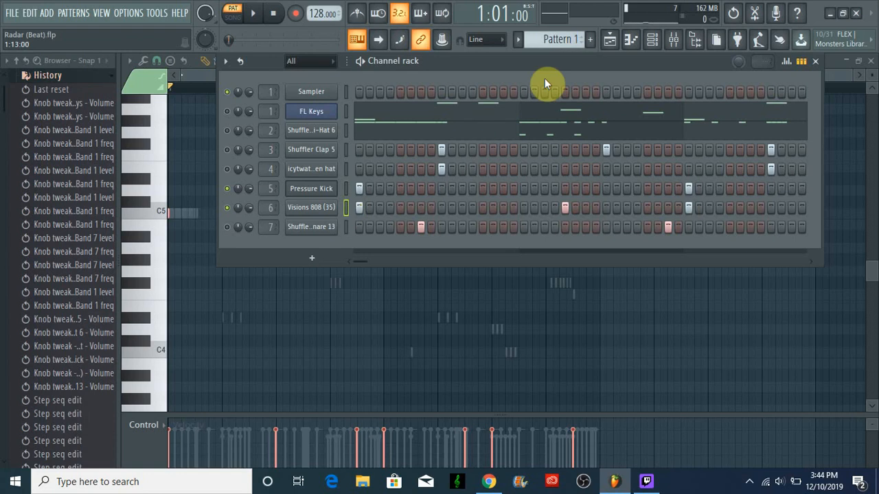
{"action": "left_click", "coordinate": [635, 47]}
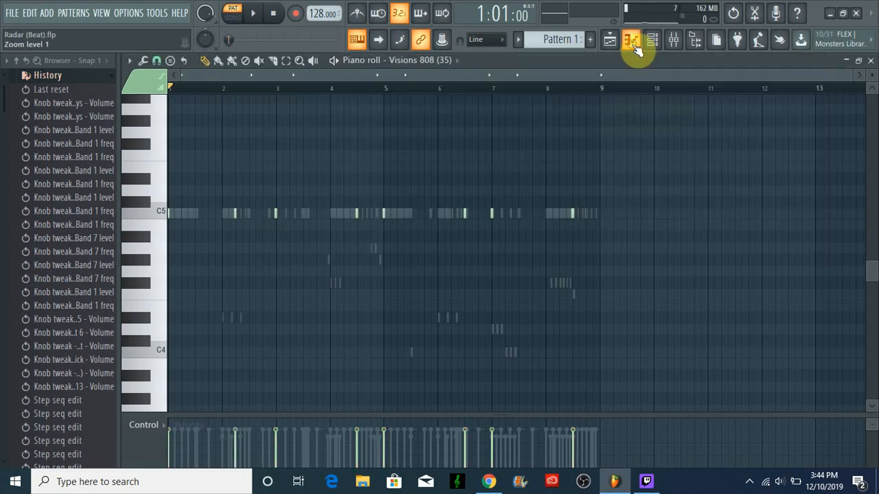
{"action": "left_click", "coordinate": [636, 48]}
{"action": "left_click", "coordinate": [631, 41]}
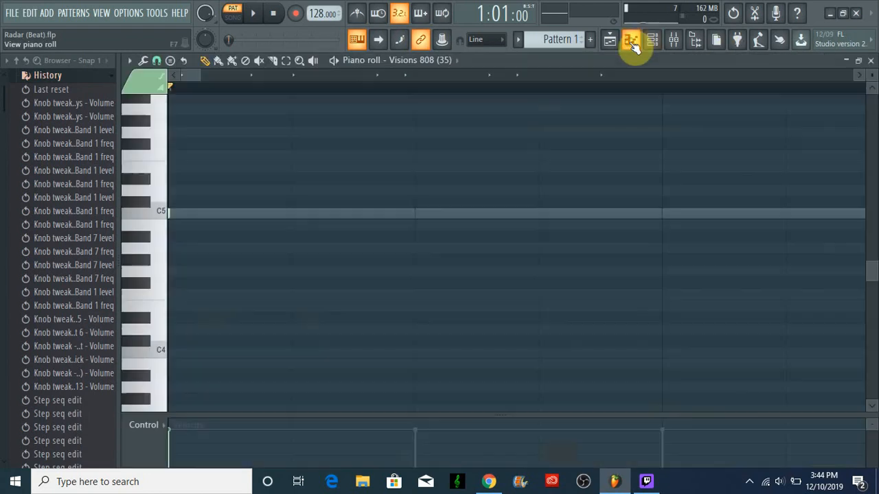
{"action": "left_click", "coordinate": [446, 62]}
{"action": "left_click", "coordinate": [448, 65]}
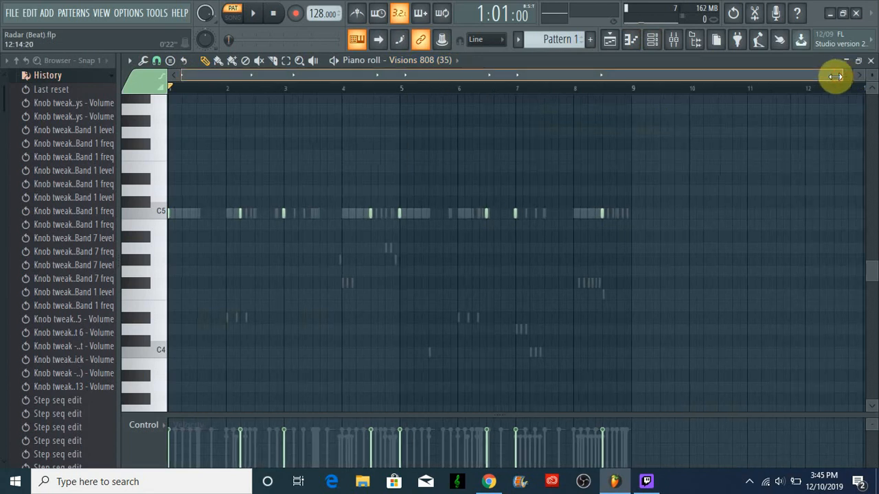
- Extend the Visions 808 (35) C5 notes so that each one runs into the following note
{"action": "left_click_drag", "start_coordinate": [838, 74], "coordinate": [826, 80]}
{"action": "key", "text": "ctrl+l"}
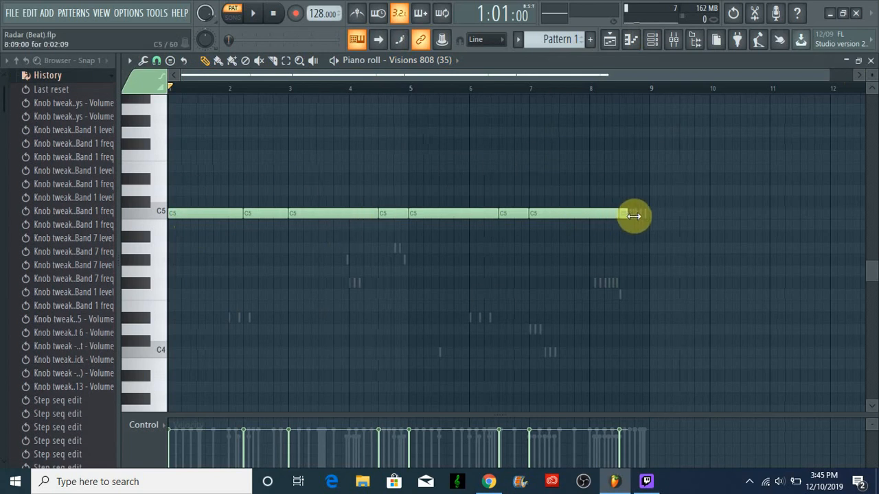
{"action": "left_click_drag", "start_coordinate": [634, 217], "coordinate": [646, 221]}
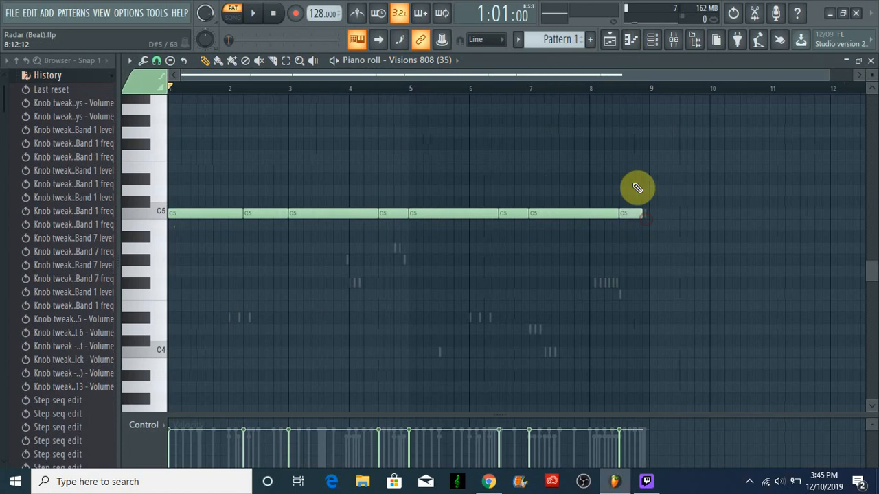
{"action": "left_click", "coordinate": [30, 12]}
{"action": "left_click", "coordinate": [34, 32]}
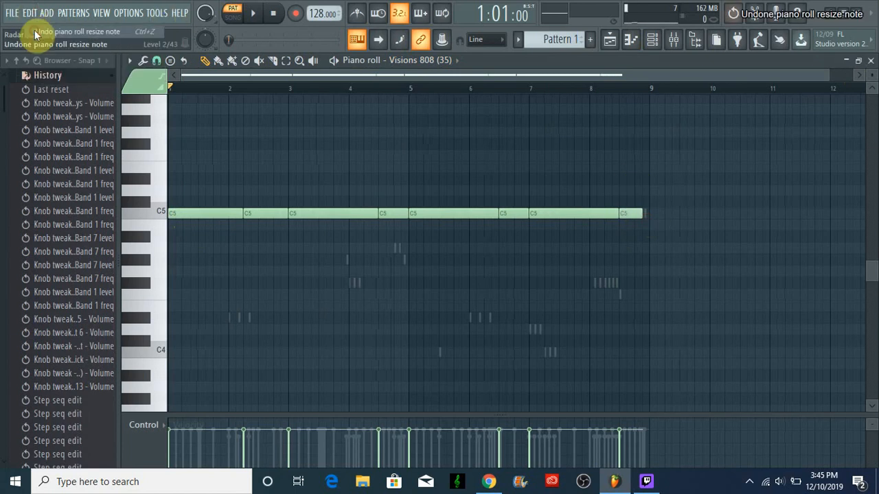
- Set the piano roll snap to 1/2 beat and extend the last 808 note to the start of bar 9
{"action": "left_click", "coordinate": [157, 61]}
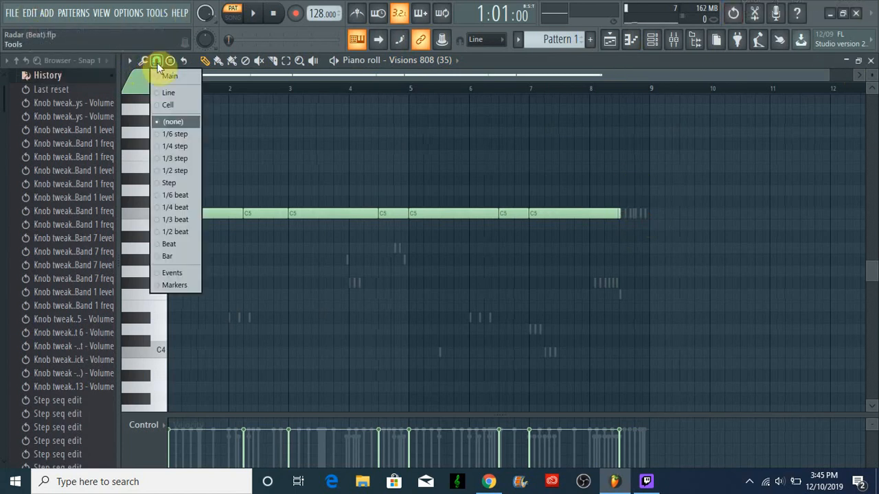
{"action": "left_click", "coordinate": [183, 235]}
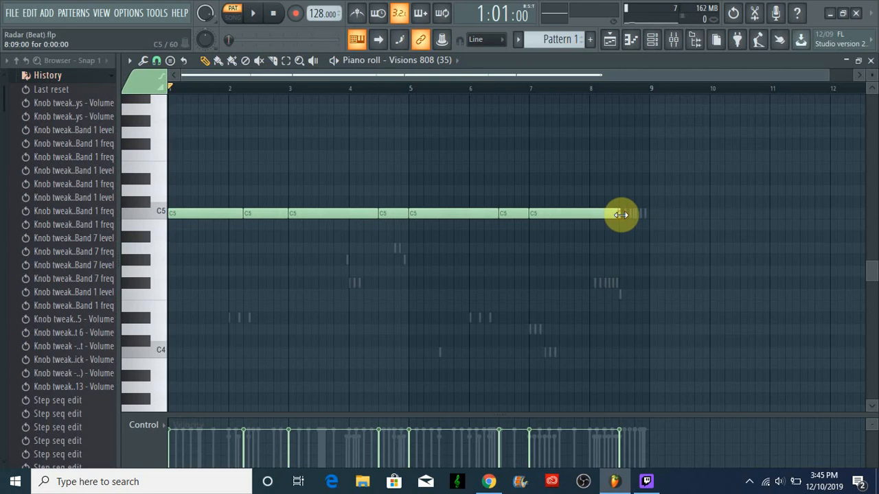
{"action": "left_click_drag", "start_coordinate": [621, 215], "coordinate": [640, 217]}
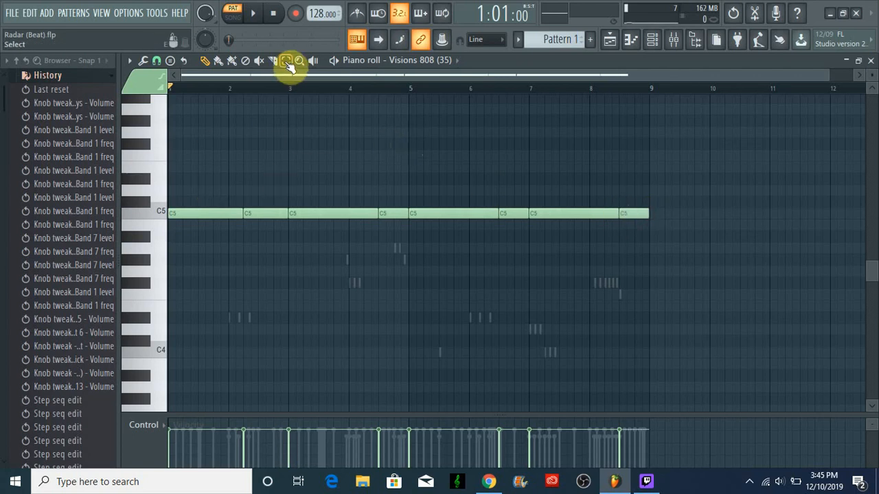
- Select all the 808 notes and, with snapping set to none, shorten them slightly to leave a small gap before each following note
{"action": "left_click", "coordinate": [287, 62]}
{"action": "left_click_drag", "start_coordinate": [687, 300], "coordinate": [120, 132]}
{"action": "left_click", "coordinate": [157, 62]}
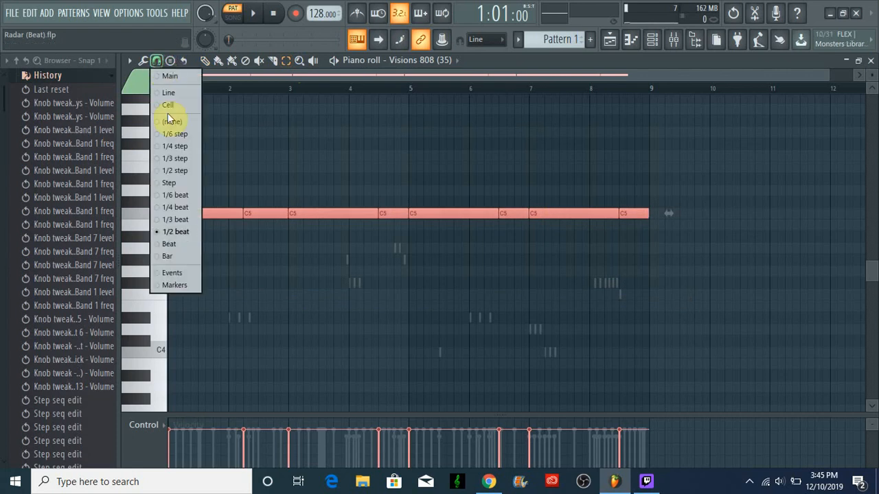
{"action": "left_click", "coordinate": [181, 122]}
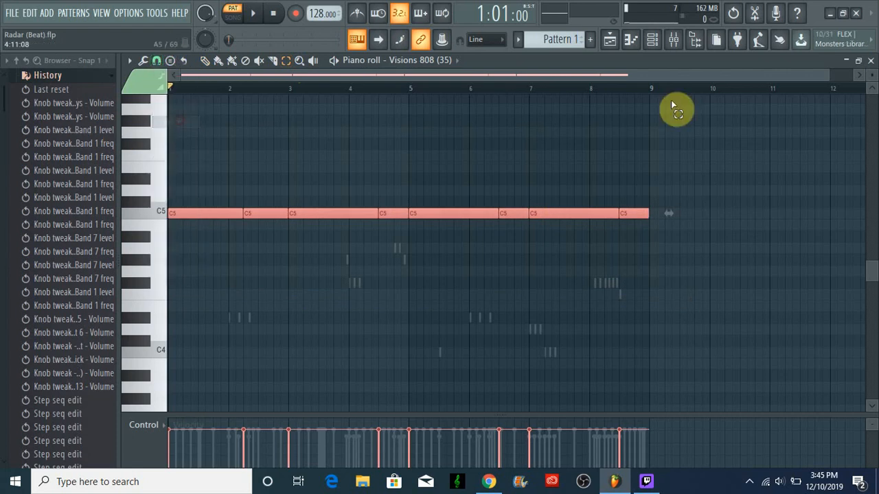
{"action": "mouse_move", "coordinate": [829, 77]}
{"action": "left_mouse_down"}
{"action": "mouse_move", "coordinate": [622, 108]}
{"action": "mouse_move", "coordinate": [400, 174]}
{"action": "mouse_move", "coordinate": [297, 179]}
{"action": "left_mouse_up"}
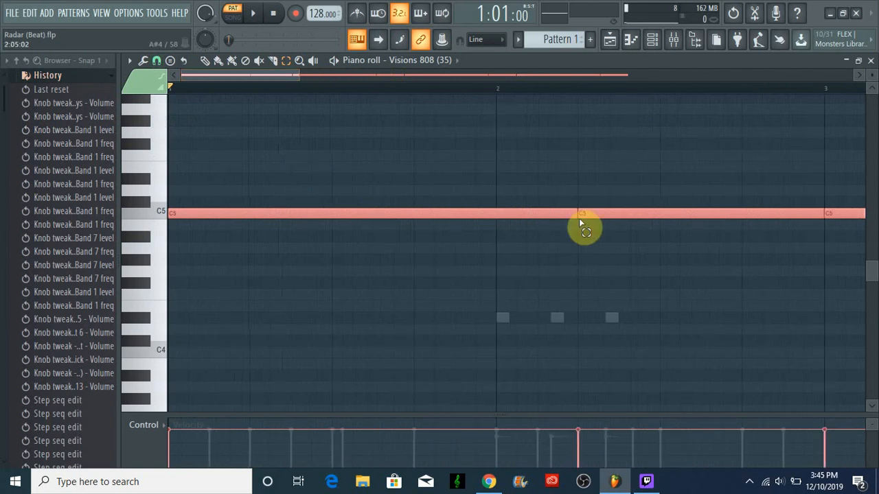
{"action": "left_click", "coordinate": [205, 61]}
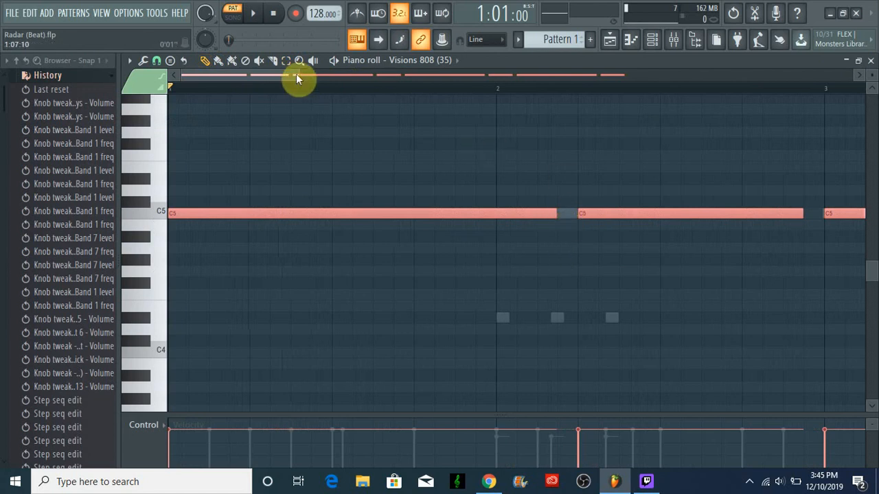
{"action": "left_click_drag", "start_coordinate": [304, 79], "coordinate": [359, 102]}
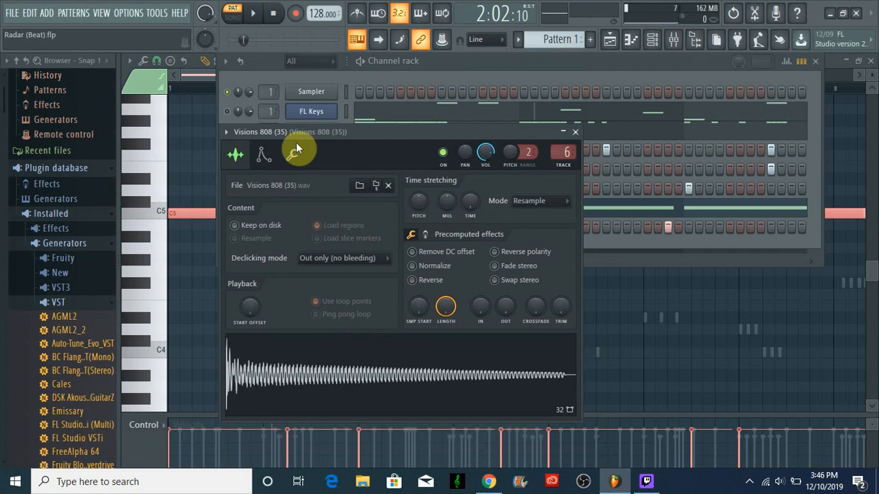
- Lower the release of the Visions 808 (35) volume envelope to its minimum and return to the channel's piano roll
{"action": "left_click", "coordinate": [264, 156]}
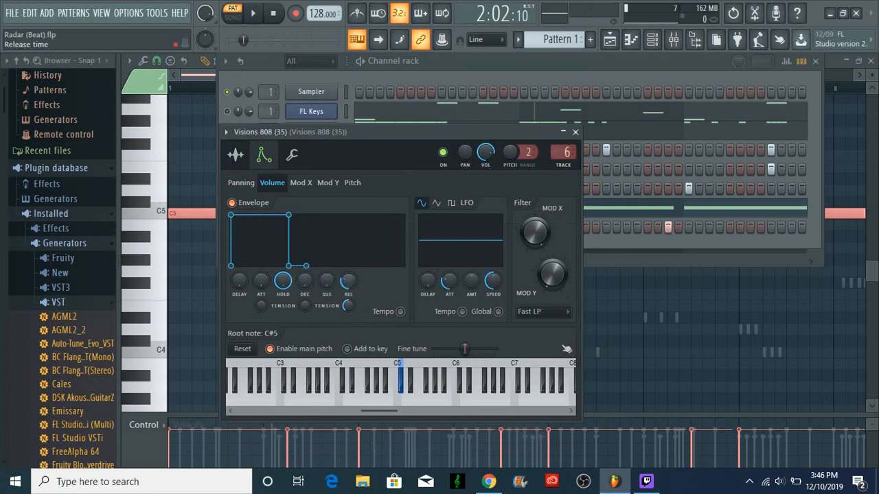
{"action": "left_click_drag", "start_coordinate": [348, 281], "coordinate": [348, 302]}
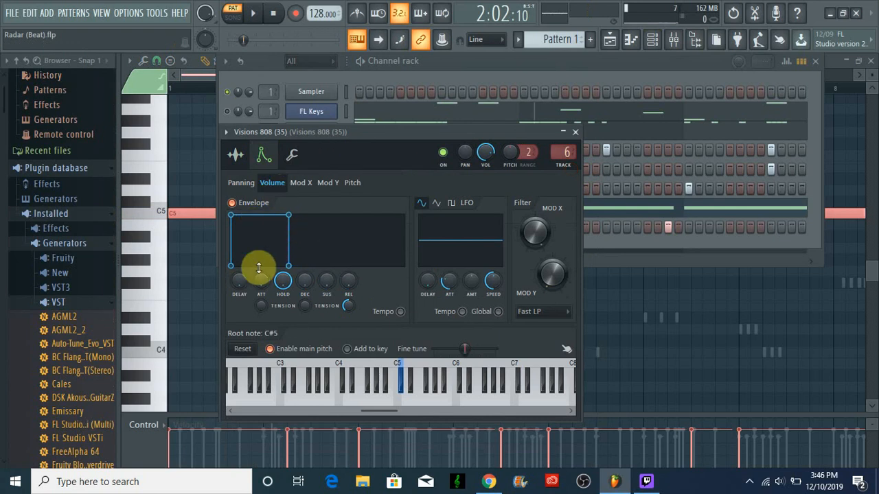
{"action": "left_click", "coordinate": [533, 61]}
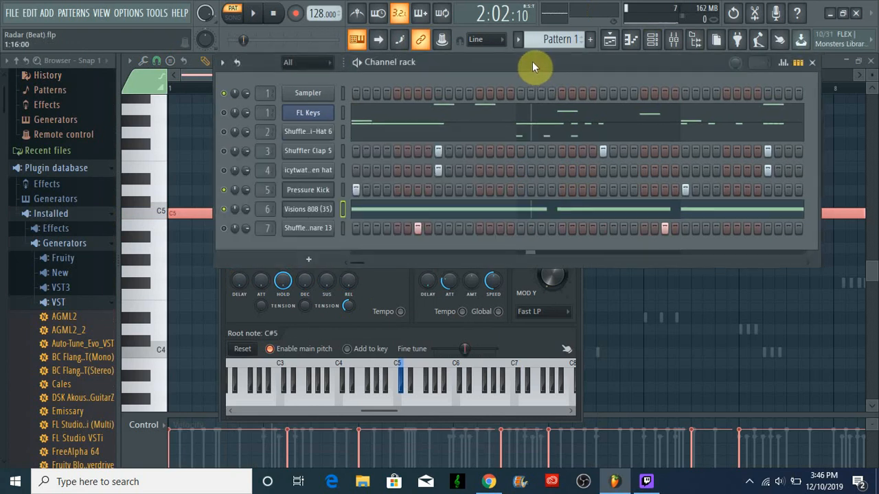
{"action": "left_click", "coordinate": [635, 41]}
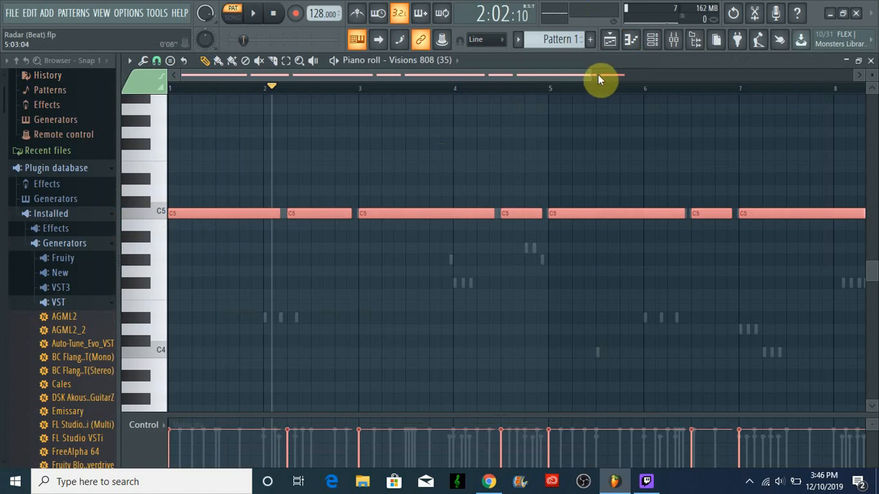
- Play the pattern from the start to hear the shortened 808 notes and stop playback in bar 5
{"action": "left_click_drag", "start_coordinate": [595, 77], "coordinate": [328, 76]}
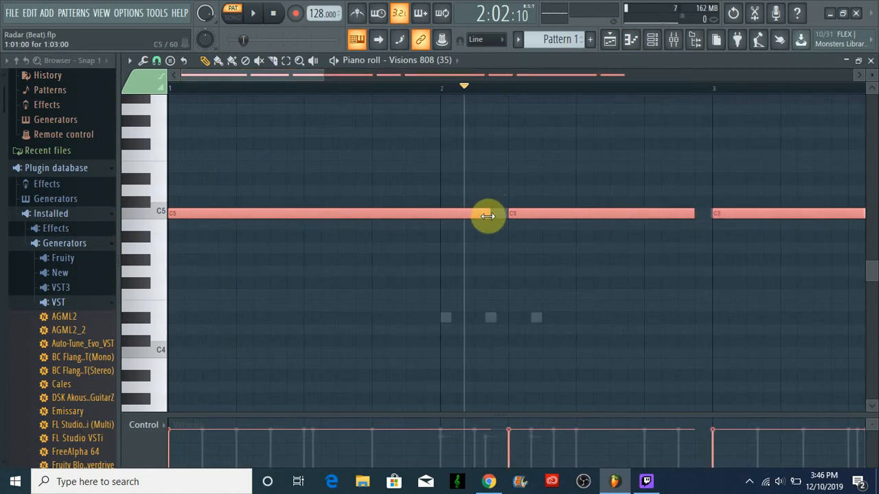
{"action": "left_click_drag", "start_coordinate": [496, 217], "coordinate": [485, 214]}
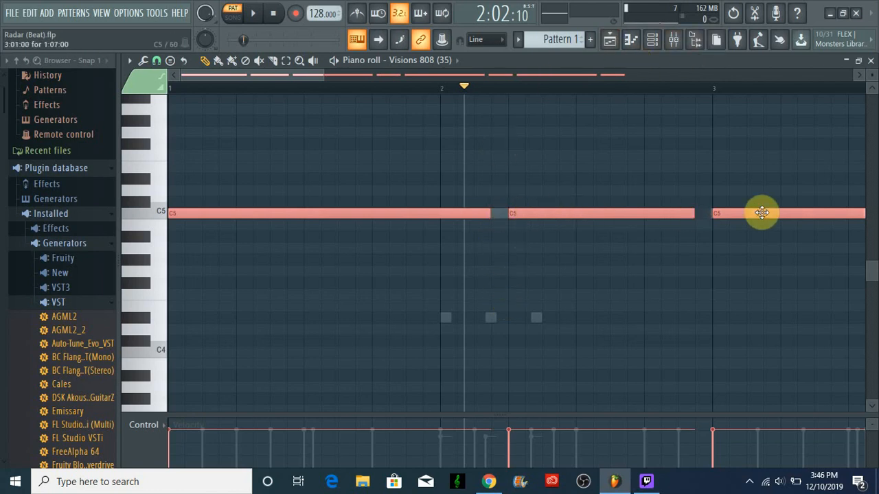
{"action": "left_click_drag", "start_coordinate": [199, 88], "coordinate": [127, 103]}
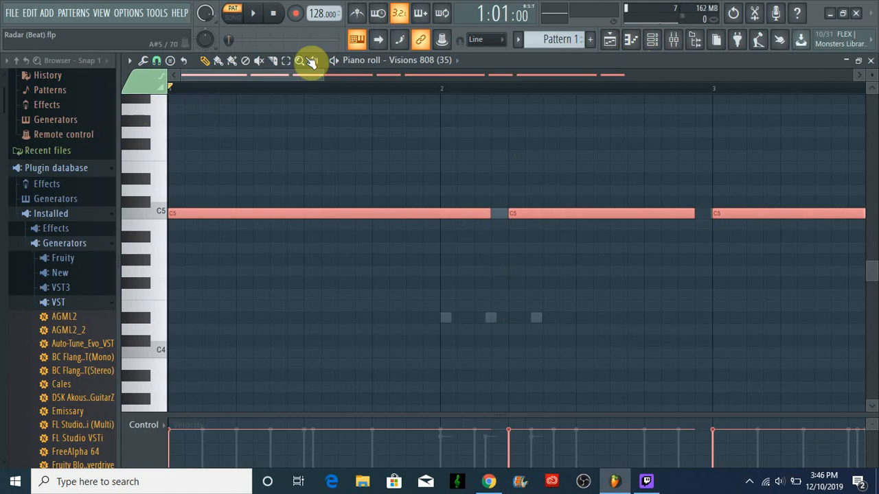
{"action": "left_click", "coordinate": [261, 14]}
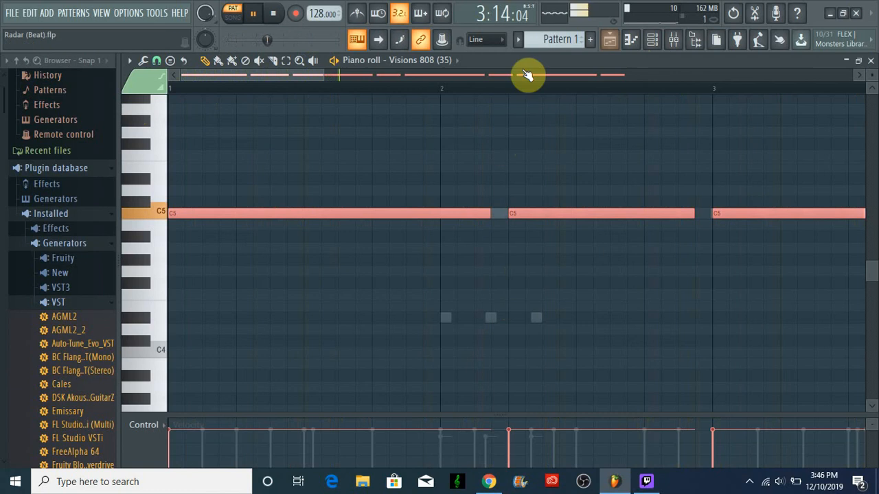
{"action": "left_click_drag", "start_coordinate": [320, 75], "coordinate": [455, 84]}
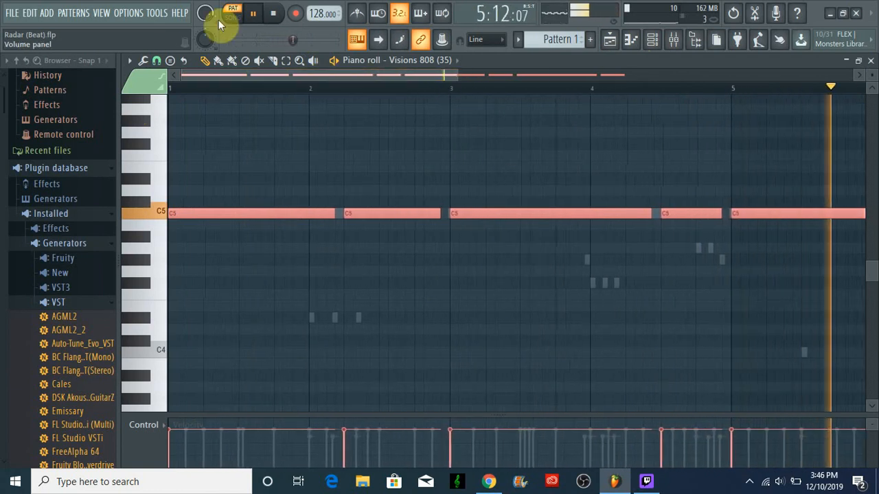
{"action": "key", "text": "space"}
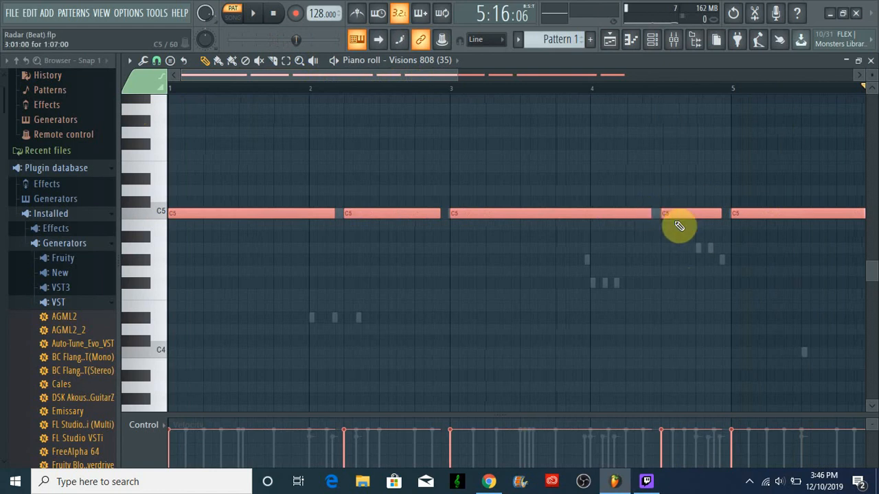
{"action": "left_click_drag", "start_coordinate": [671, 217], "coordinate": [669, 196]}
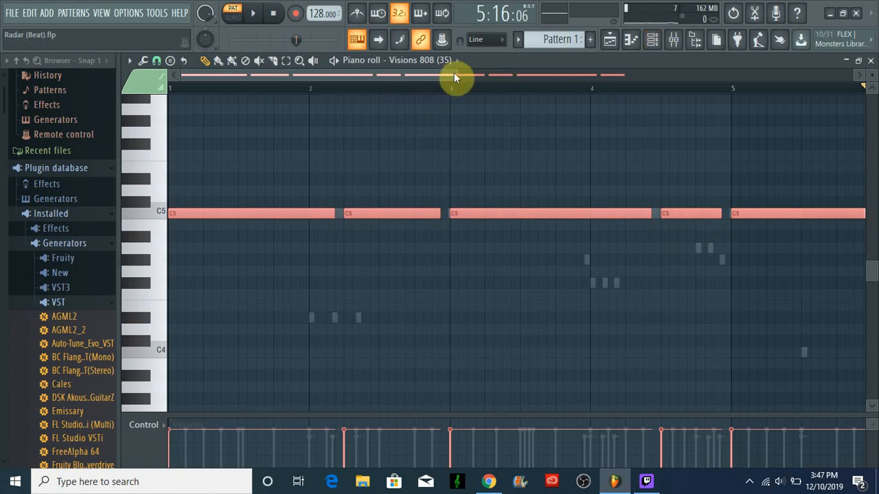
- Add Fruity Fast Dist to effect slot 2 of the Visions 808 (35) mixer track
{"action": "left_click", "coordinate": [653, 45]}
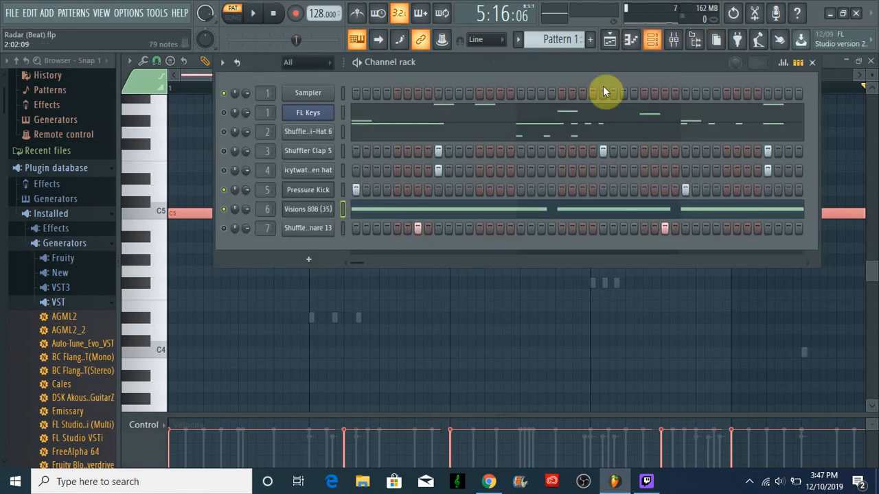
{"action": "left_click", "coordinate": [675, 43]}
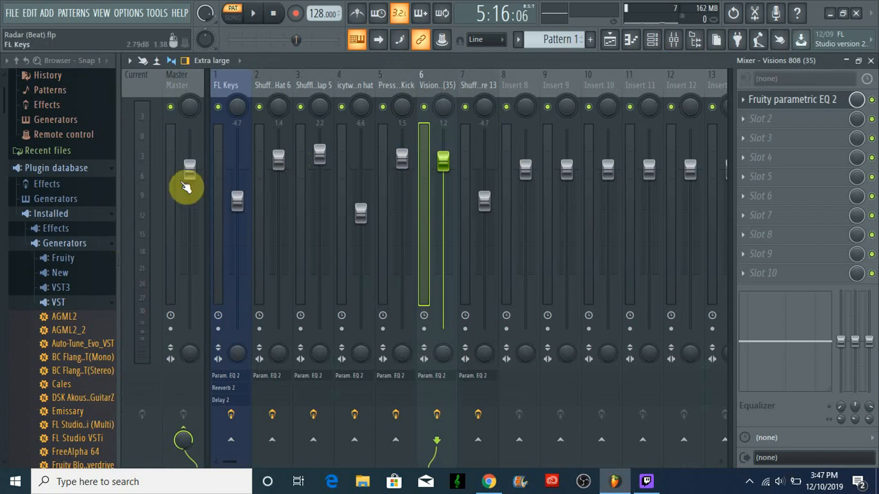
{"action": "left_click", "coordinate": [191, 91]}
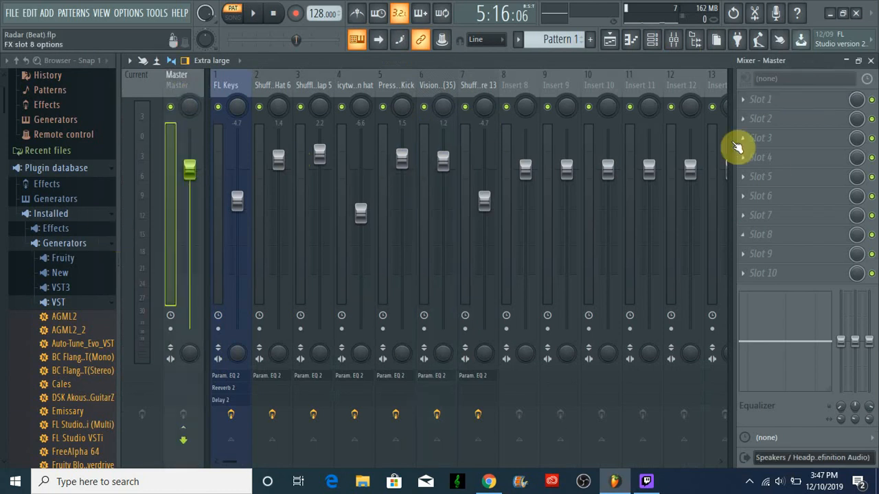
{"action": "left_click", "coordinate": [436, 84]}
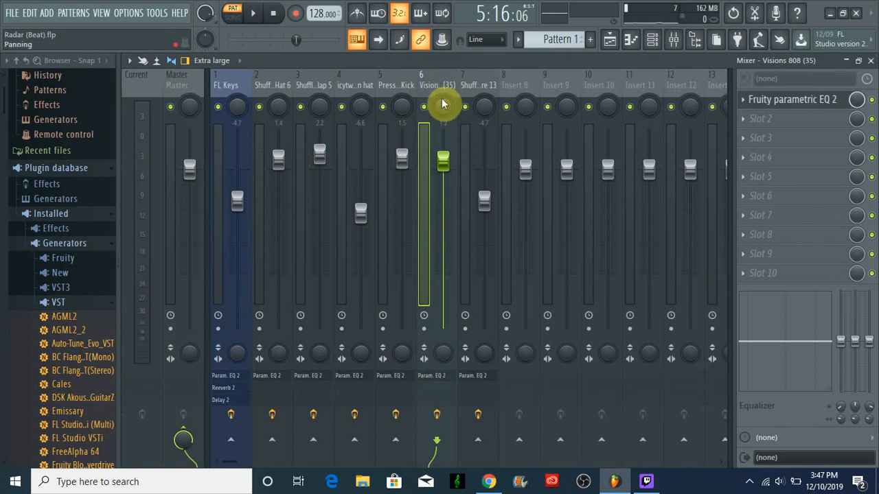
{"action": "left_click", "coordinate": [762, 127]}
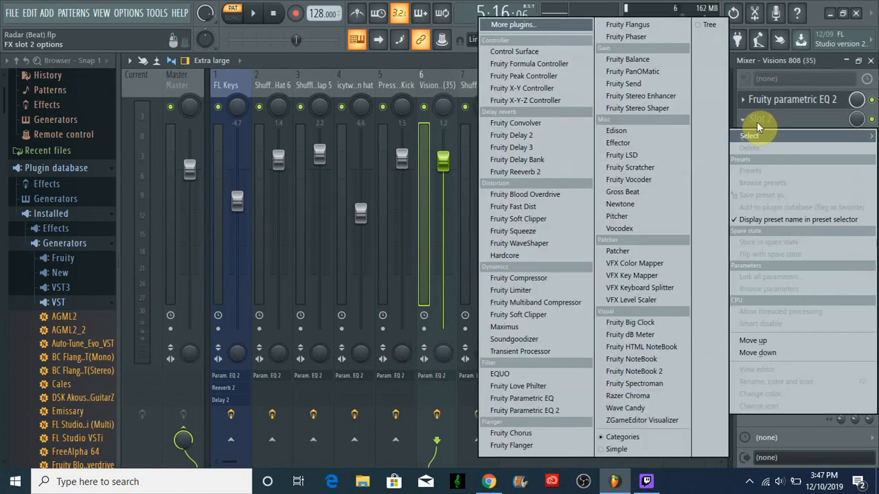
{"action": "left_click", "coordinate": [546, 207]}
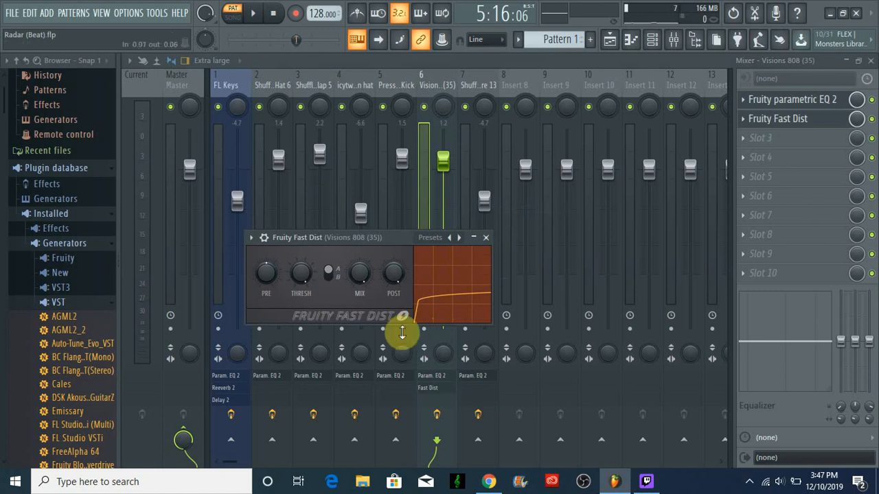
- Try a reduced post gain in Fruity Fast Dist, return it to maximum and lower the mix level
{"action": "left_click_drag", "start_coordinate": [394, 273], "coordinate": [361, 277]}
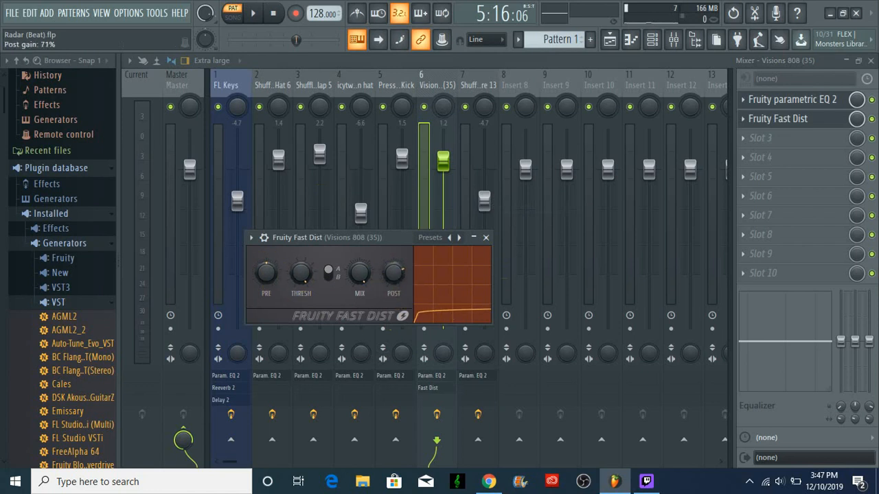
{"action": "left_click", "coordinate": [393, 275]}
{"action": "left_click", "coordinate": [436, 312]}
{"action": "left_click_drag", "start_coordinate": [436, 312], "coordinate": [414, 323]}
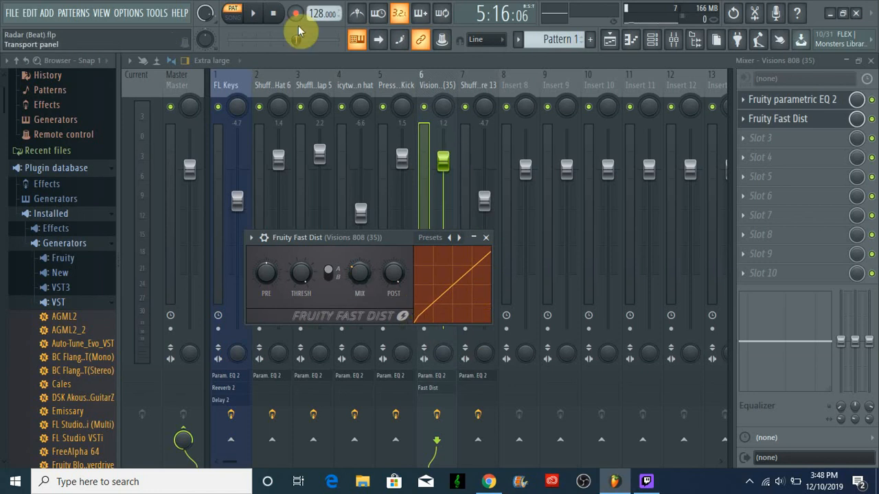
- Play the pattern from the start while fine-tuning the Fruity Fast Dist mix level, and pause playback
{"action": "left_click", "coordinate": [233, 44]}
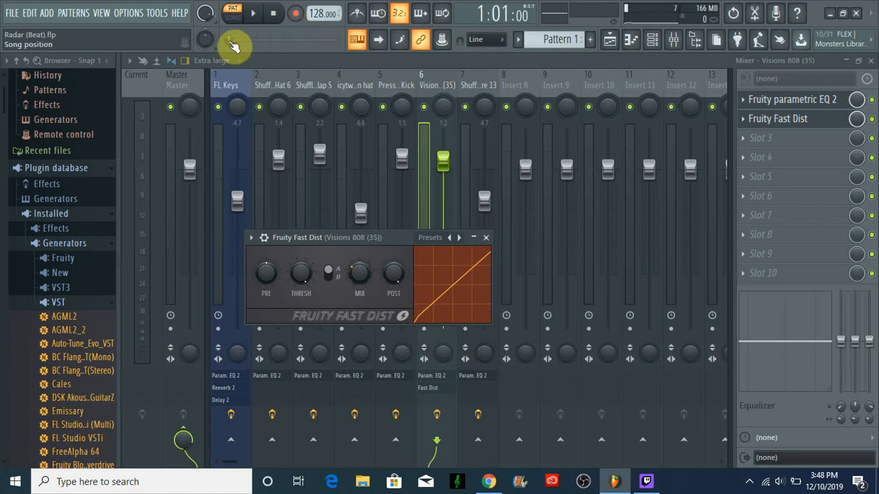
{"action": "left_click", "coordinate": [253, 14]}
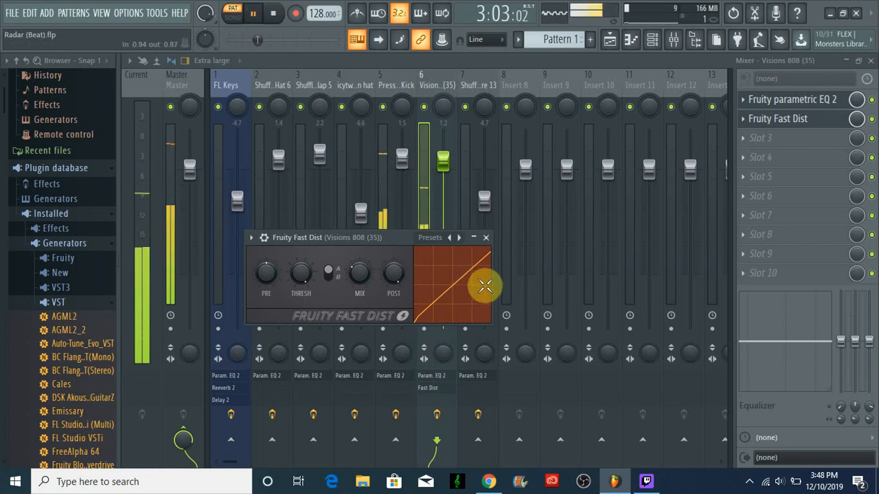
{"action": "mouse_move", "coordinate": [359, 276]}
{"action": "left_mouse_down"}
{"action": "mouse_move", "coordinate": [360, 251]}
{"action": "mouse_move", "coordinate": [360, 269]}
{"action": "left_mouse_up"}
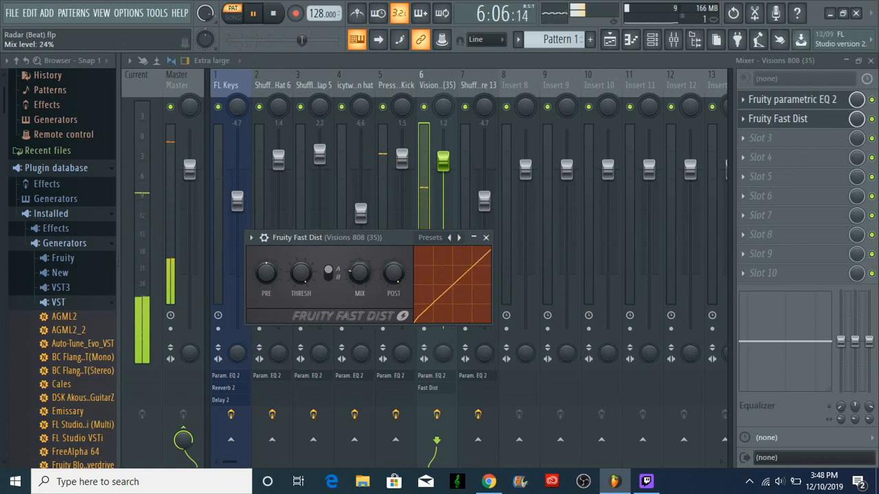
{"action": "left_click", "coordinate": [252, 13]}
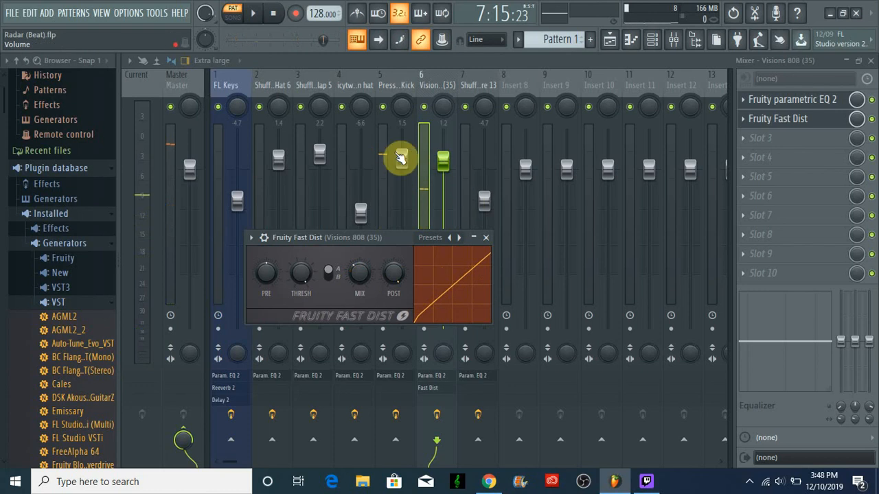
- Raise the Pressure Kick mixer track volume to about 2.1 dB
{"action": "left_click_drag", "start_coordinate": [405, 167], "coordinate": [404, 157]}
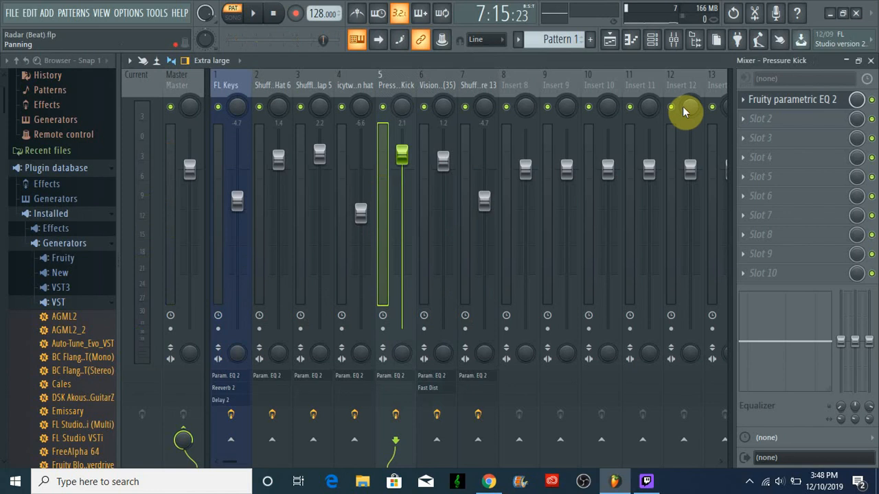
- Show the channel rack and play Pattern 1 from the start
{"action": "key", "text": "F6"}
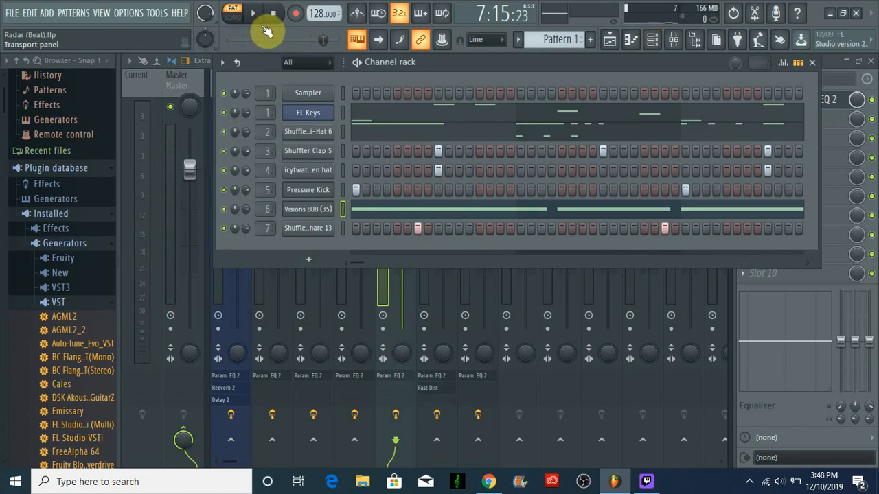
{"action": "left_click_drag", "start_coordinate": [324, 39], "coordinate": [231, 43]}
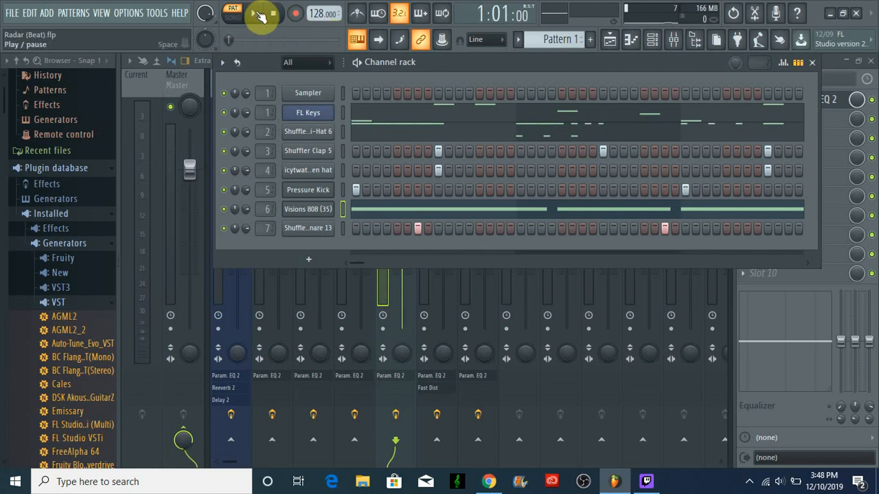
{"action": "left_click", "coordinate": [254, 14]}
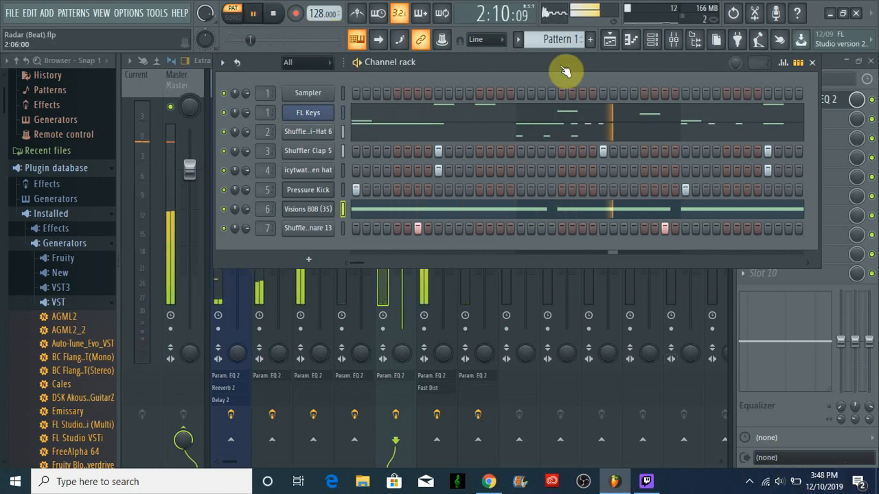
- During playback, set the Pressure Kick mixer track volume to about 2.3 dB and the Visions 808 (35) track to about 0.7 dB
{"action": "left_click", "coordinate": [674, 39]}
{"action": "left_click", "coordinate": [442, 161]}
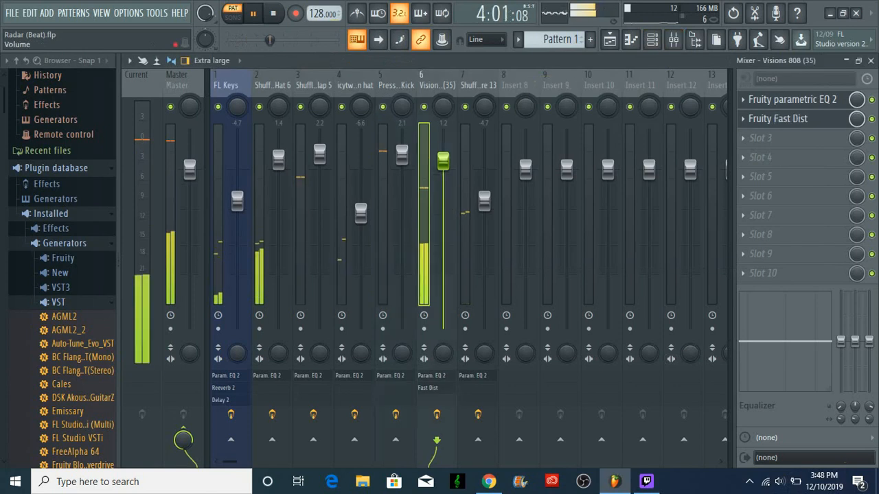
{"action": "left_click", "coordinate": [402, 157]}
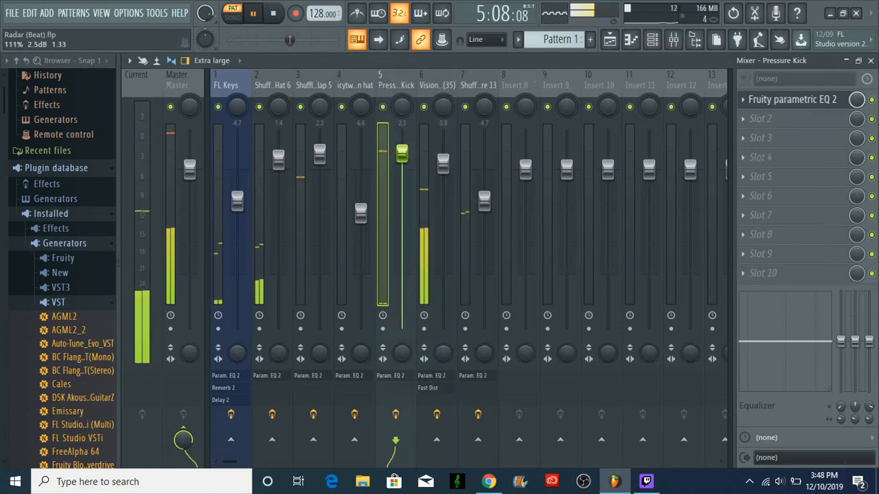
{"action": "left_click", "coordinate": [444, 160]}
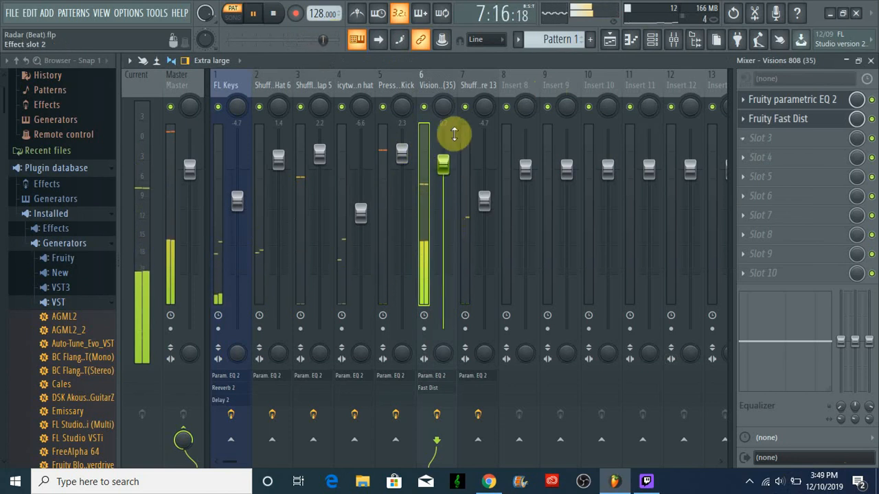
- Lower the Fruity Fast Dist mix level slightly on the Visions 808 (35) track and pause playback
{"action": "left_click", "coordinate": [777, 119]}
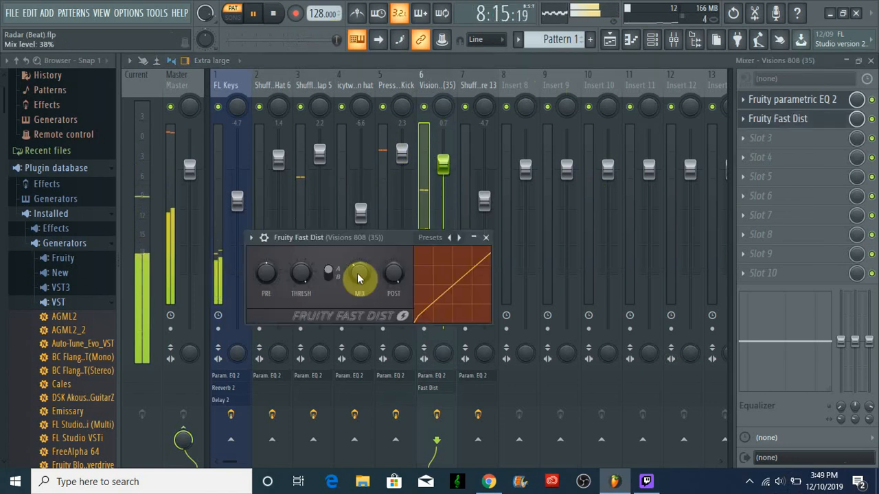
{"action": "left_click_drag", "start_coordinate": [358, 277], "coordinate": [357, 284]}
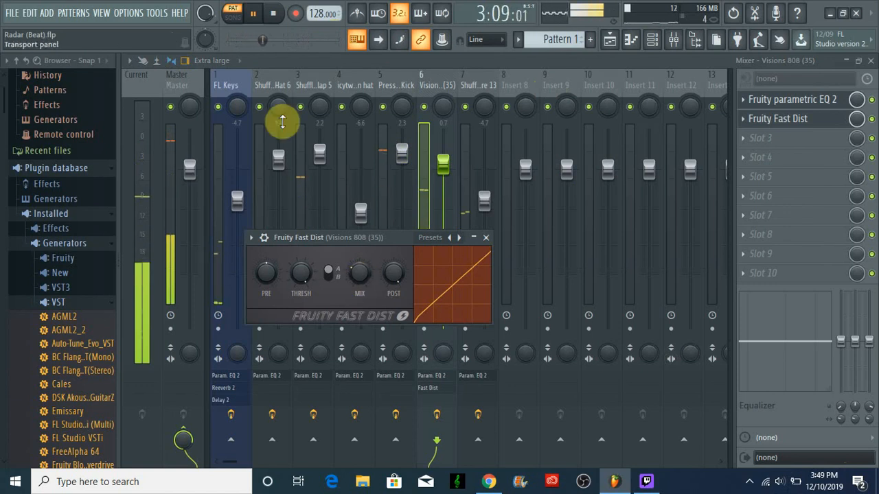
{"action": "left_click", "coordinate": [253, 13]}
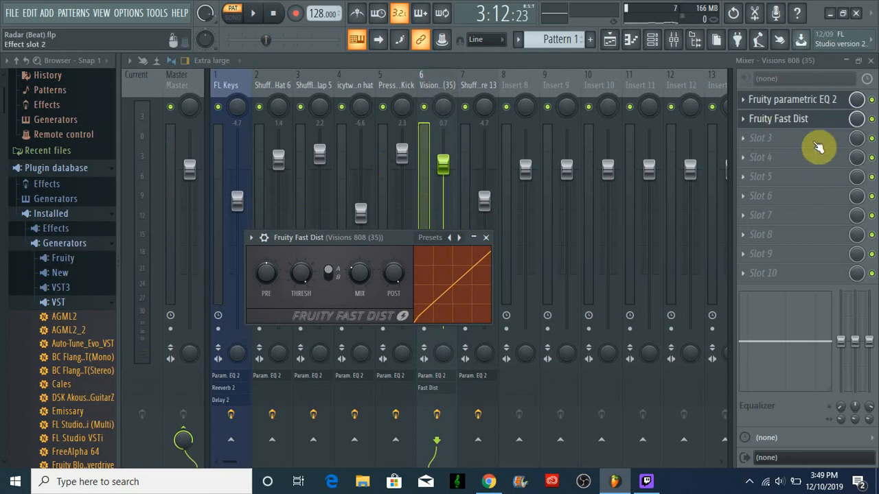
- Bypass Fruity Fast Dist on the Visions 808 (35) track and add Fruity Limiter to effect slot 3
{"action": "left_click", "coordinate": [870, 119]}
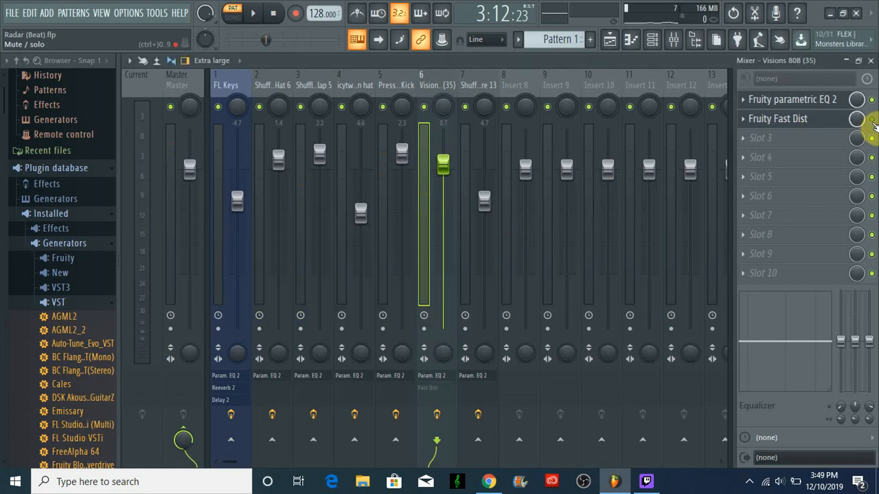
{"action": "left_click", "coordinate": [751, 142]}
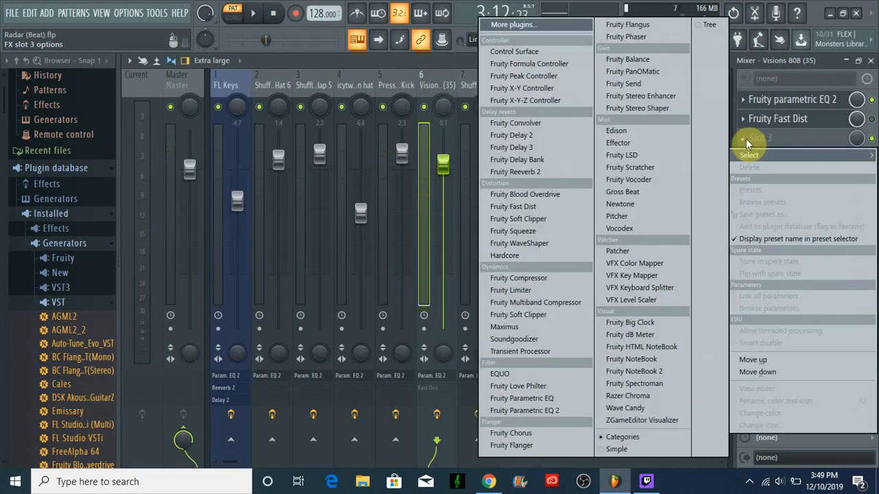
{"action": "left_click", "coordinate": [529, 291]}
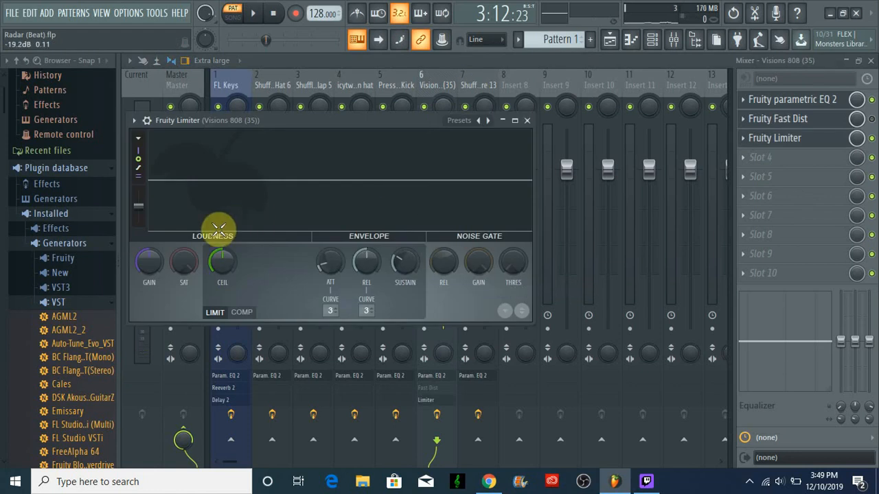
- Raise the Fruity Limiter gain to about 3.8 dB during playback, pause the pattern and return to the Visions 808 (35) mixer track
{"action": "left_click", "coordinate": [252, 13]}
{"action": "left_click_drag", "start_coordinate": [147, 258], "coordinate": [147, 229]}
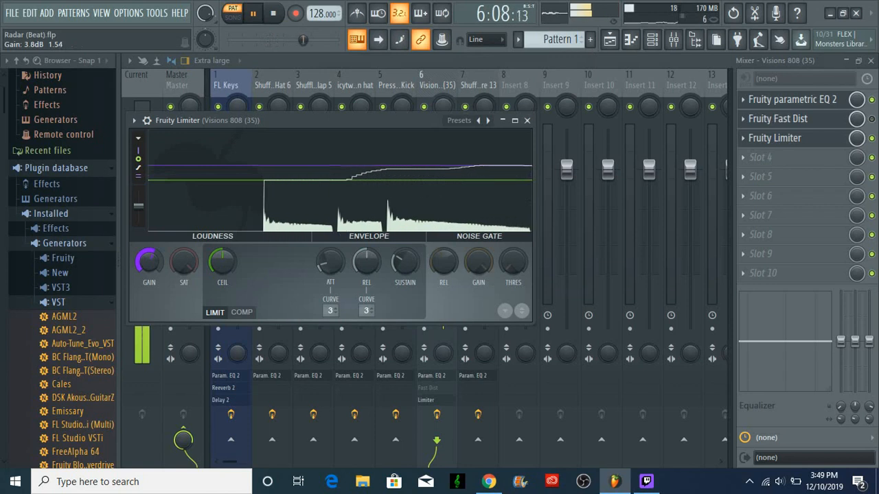
{"action": "left_click", "coordinate": [254, 14]}
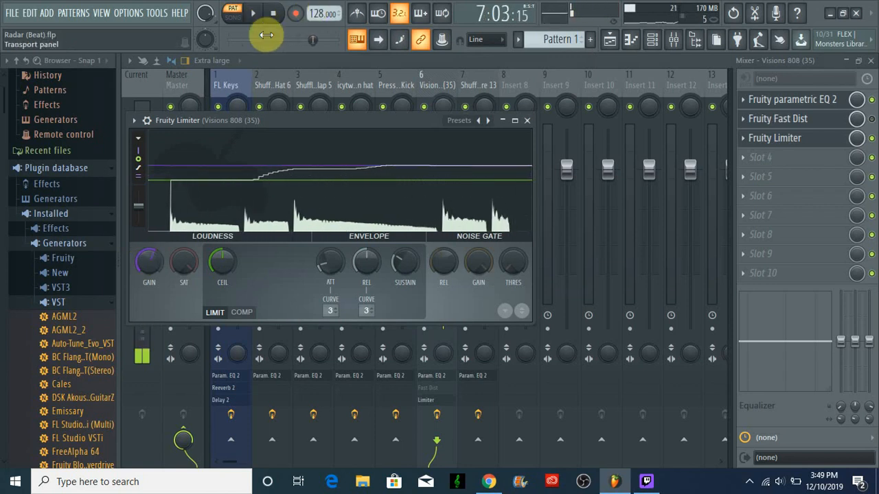
{"action": "left_click", "coordinate": [447, 70]}
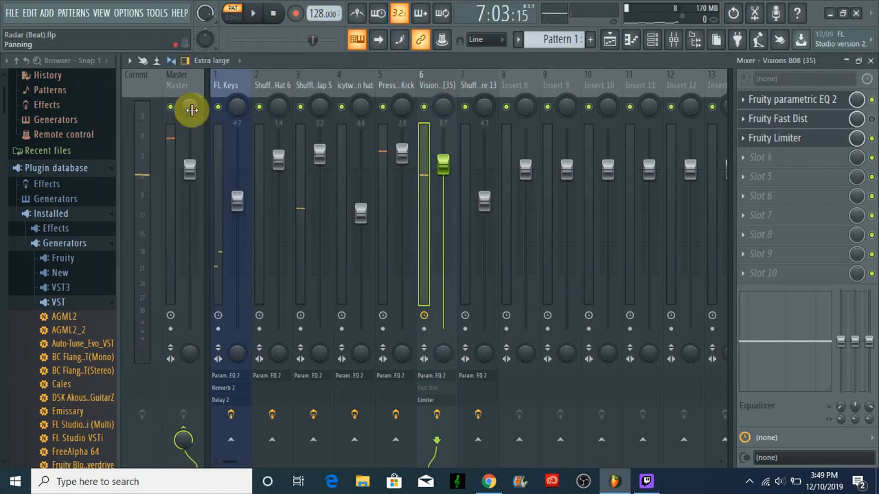
- Look at the Master track's effect slots and select the Pressure Kick mixer track
{"action": "left_click", "coordinate": [189, 86]}
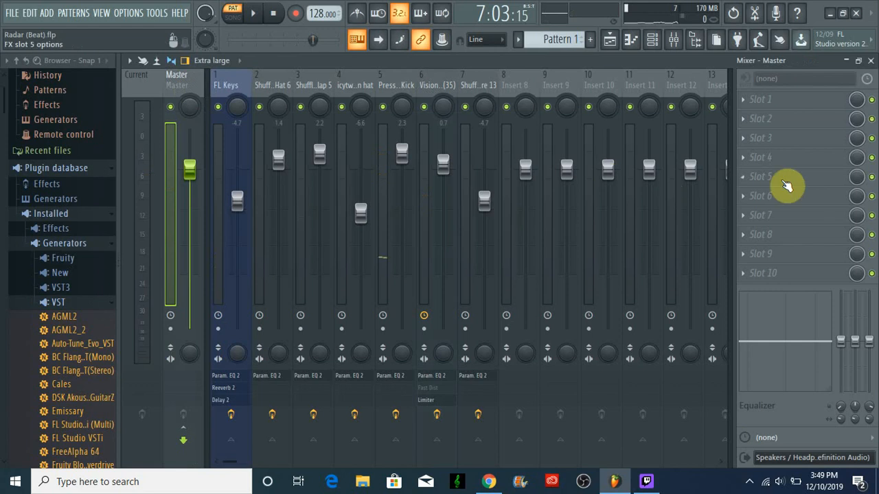
{"action": "left_click", "coordinate": [410, 87]}
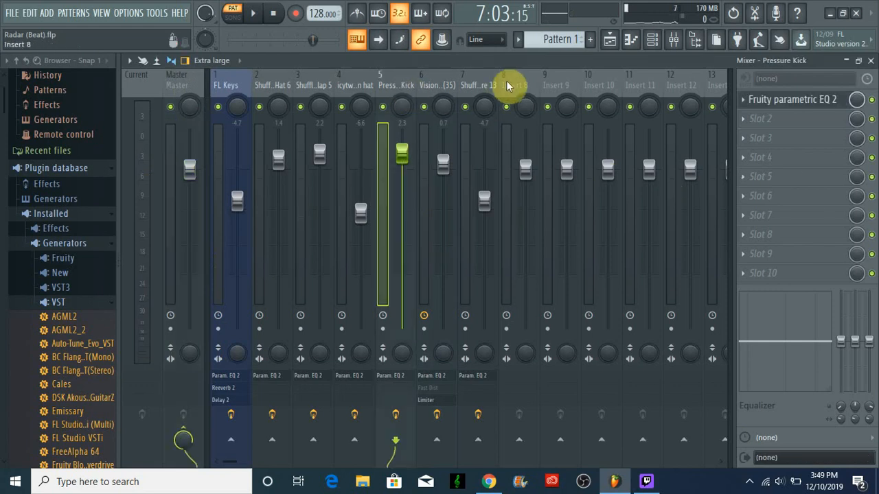